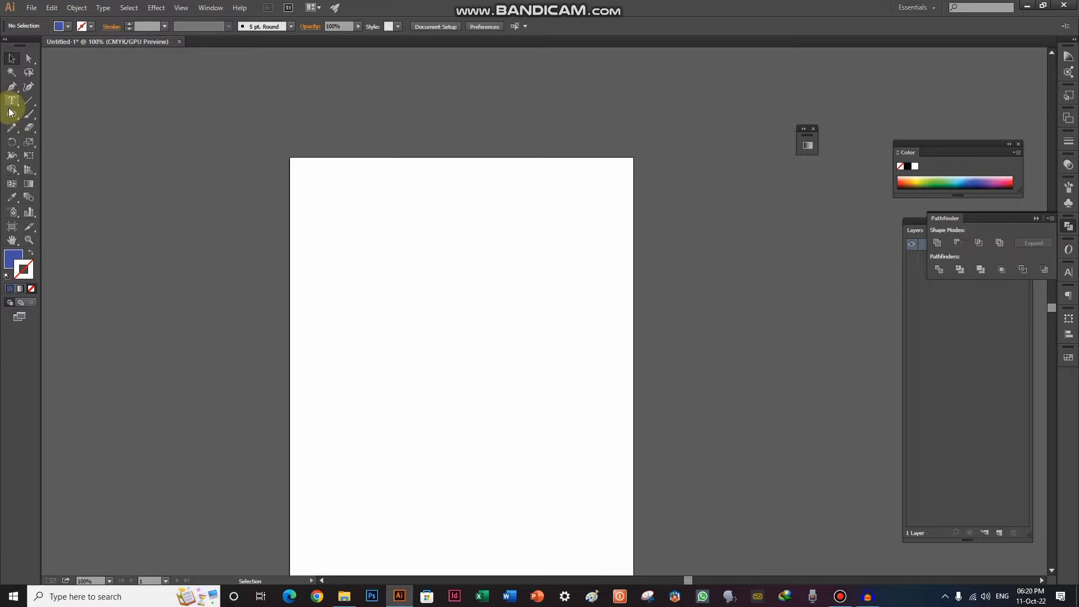
Draw a wide 215 by 57 pt blue rectangle for the top stripe
left_click_drag(8, 120, 50, 121)
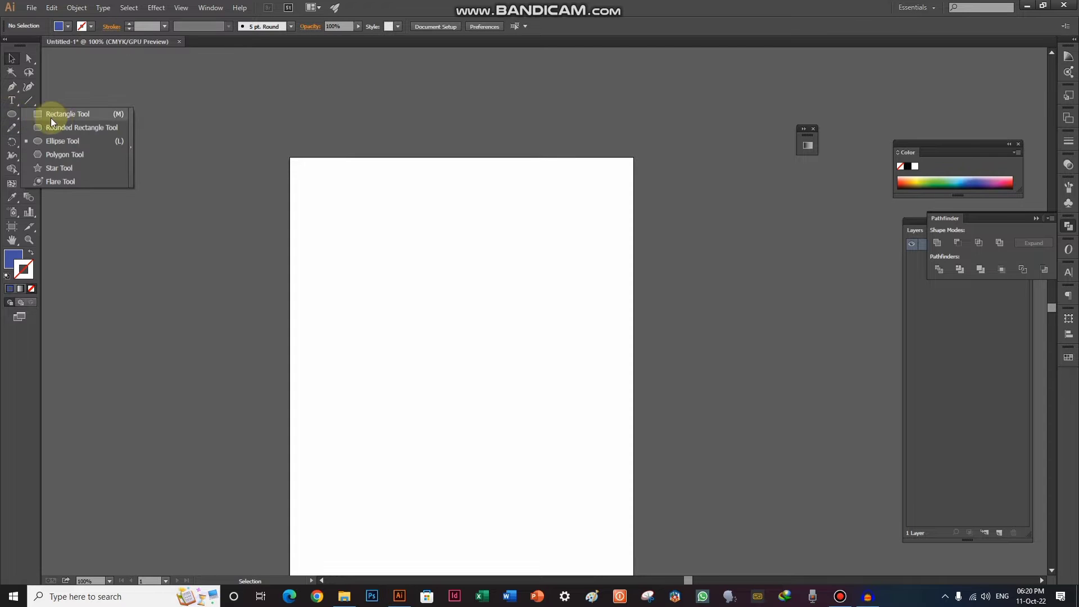
left_click(58, 117)
scroll(433, 231, "up", 2)
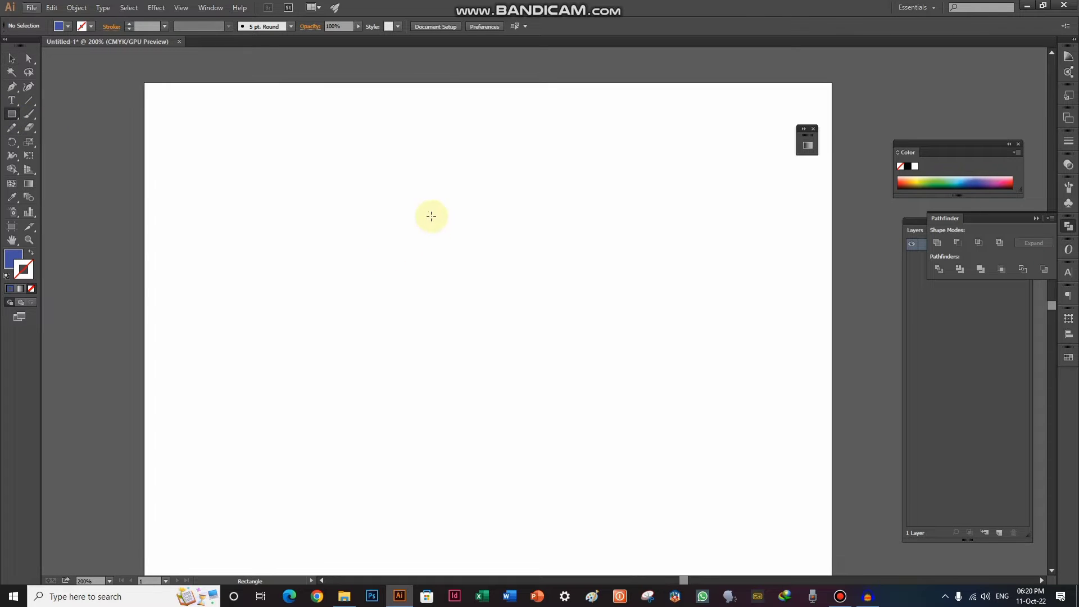
mouse_move(429, 215)
left_mouse_down()
mouse_move(222, 176)
mouse_move(436, 222)
left_mouse_up()
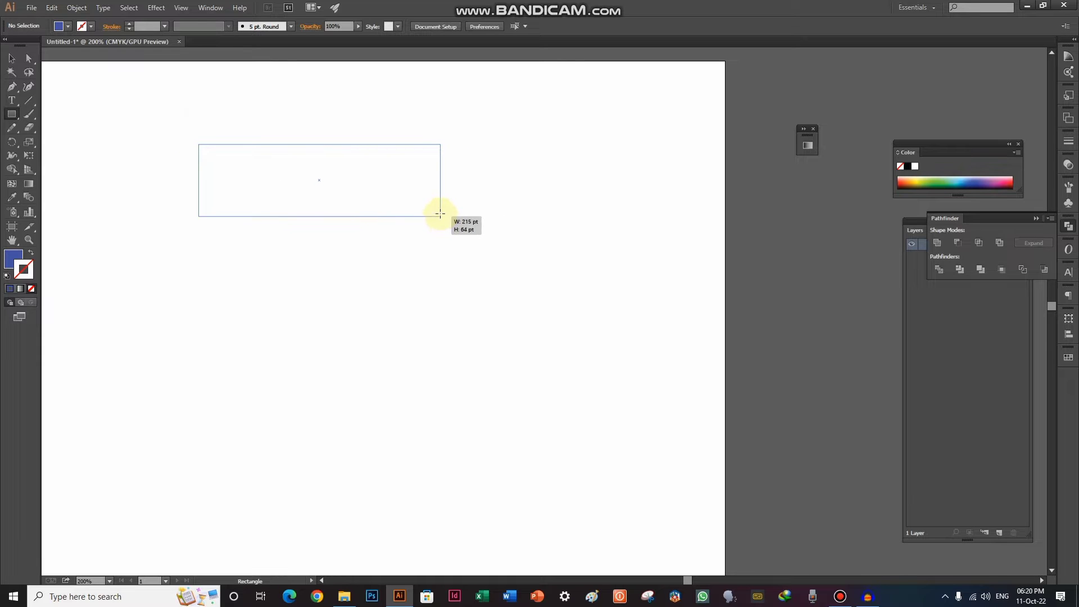
left_click_drag(436, 222, 441, 209)
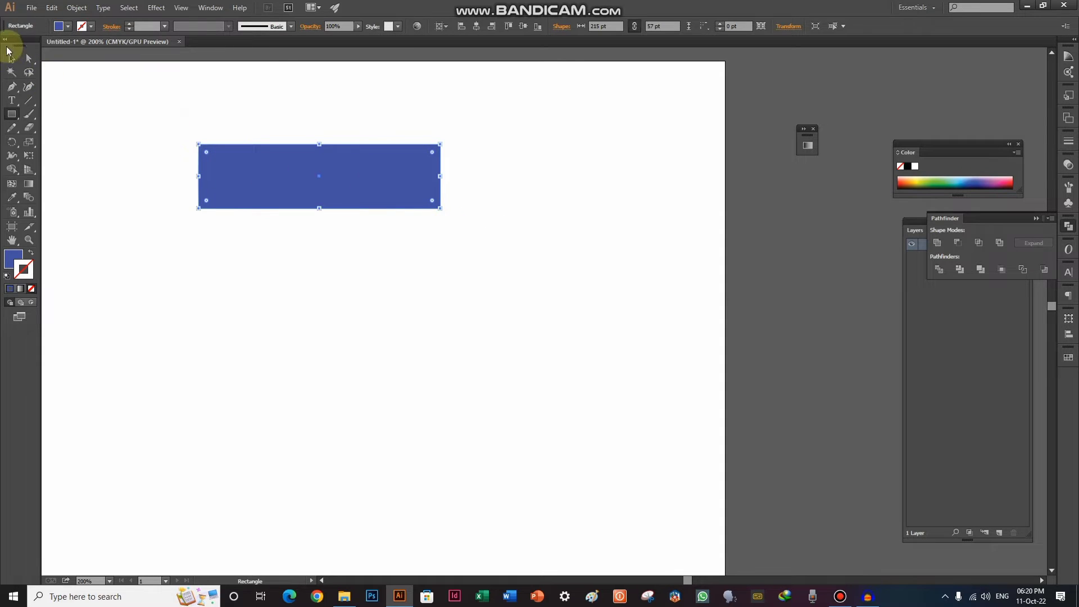
left_click(11, 58)
left_click(94, 146)
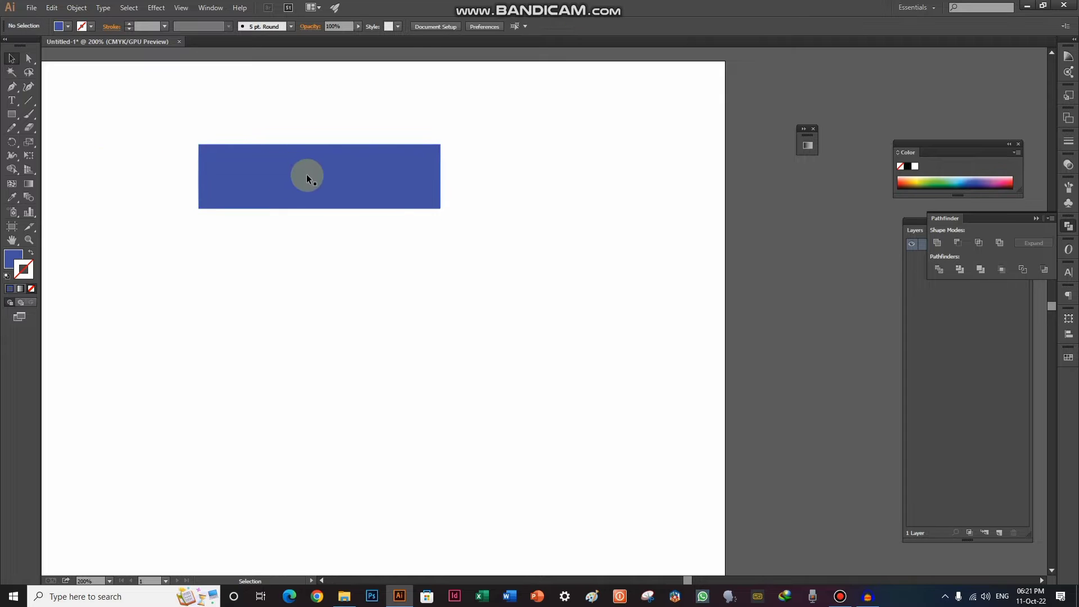
Duplicate the rectangle straight down twice into three stacked bands
left_click_drag(288, 174, 277, 231)
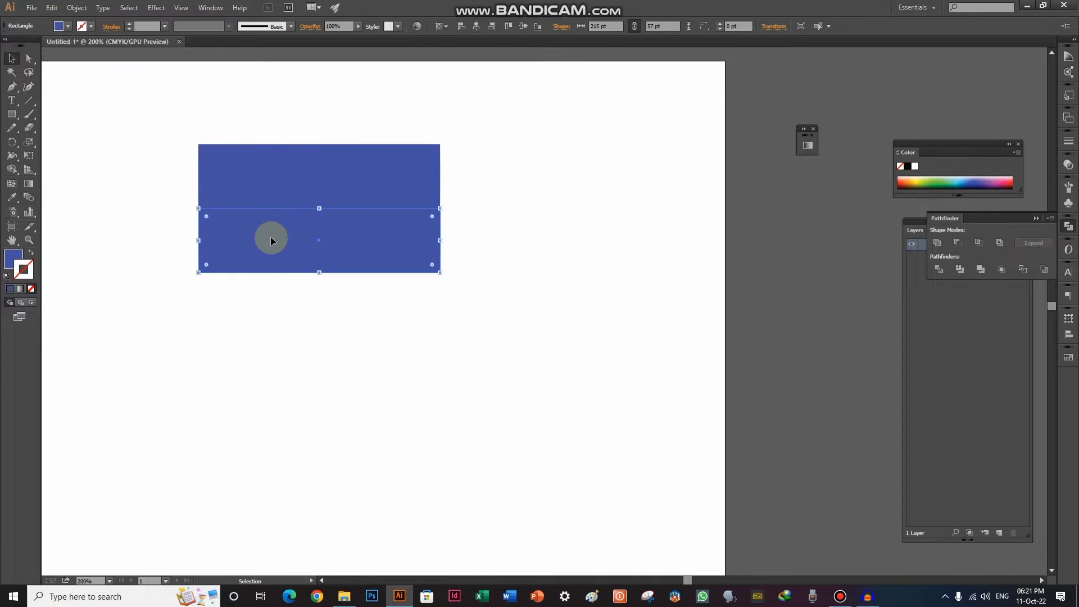
key("ctrl+d")
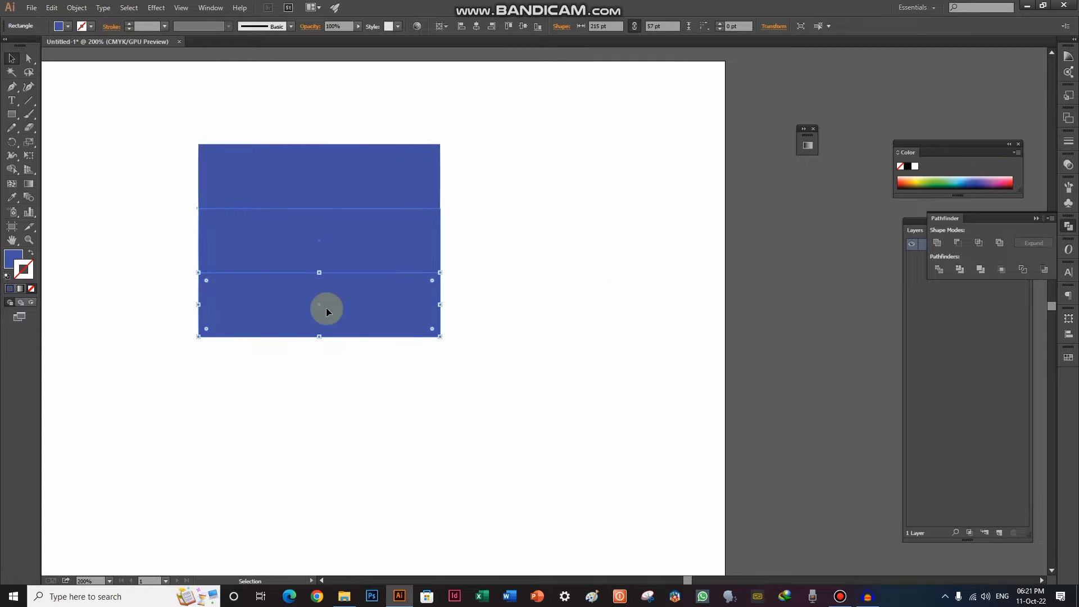
left_click(595, 279)
left_click(225, 241)
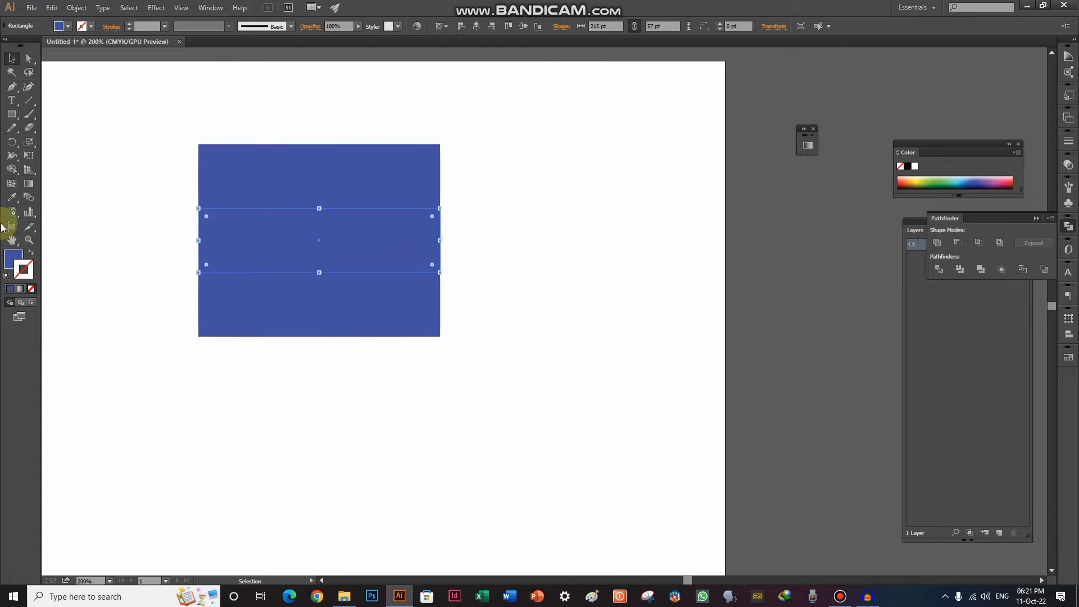
Make the middle rectangle white by sampling the artboard colour
left_click(11, 197)
left_click(76, 160)
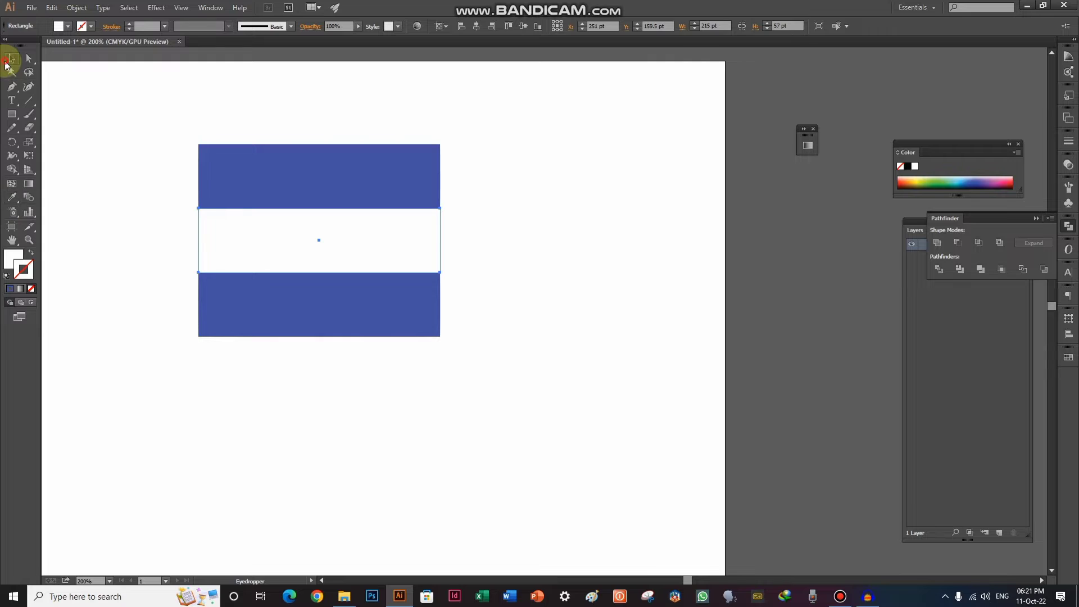
left_click(11, 58)
left_click(92, 129)
Fill the top rectangle with orange FF822E and remove its outline
left_click(221, 156)
left_click(13, 196)
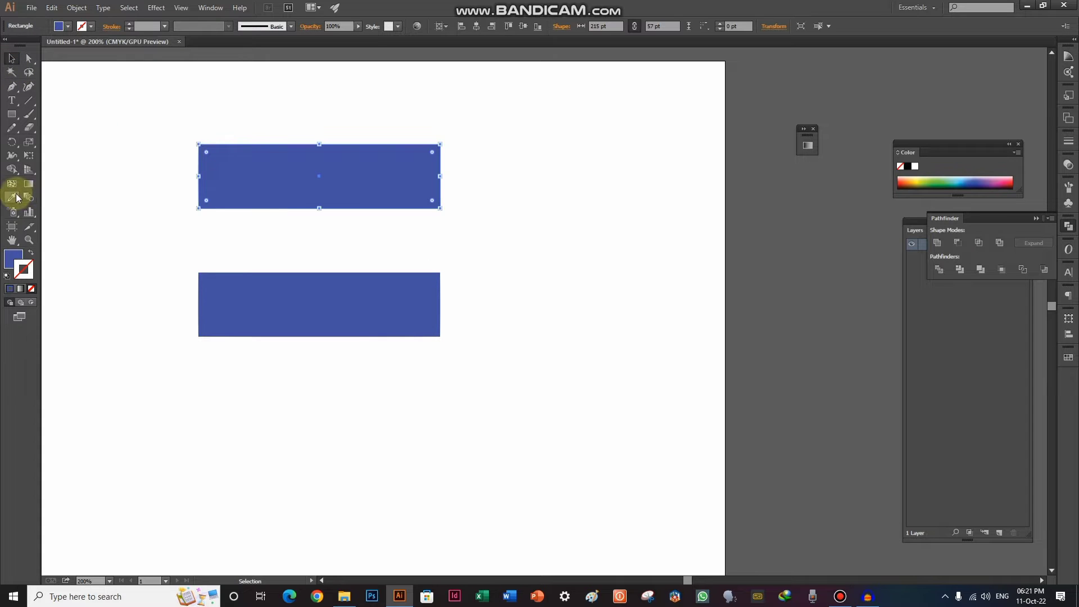
left_click(908, 176)
left_click(915, 178)
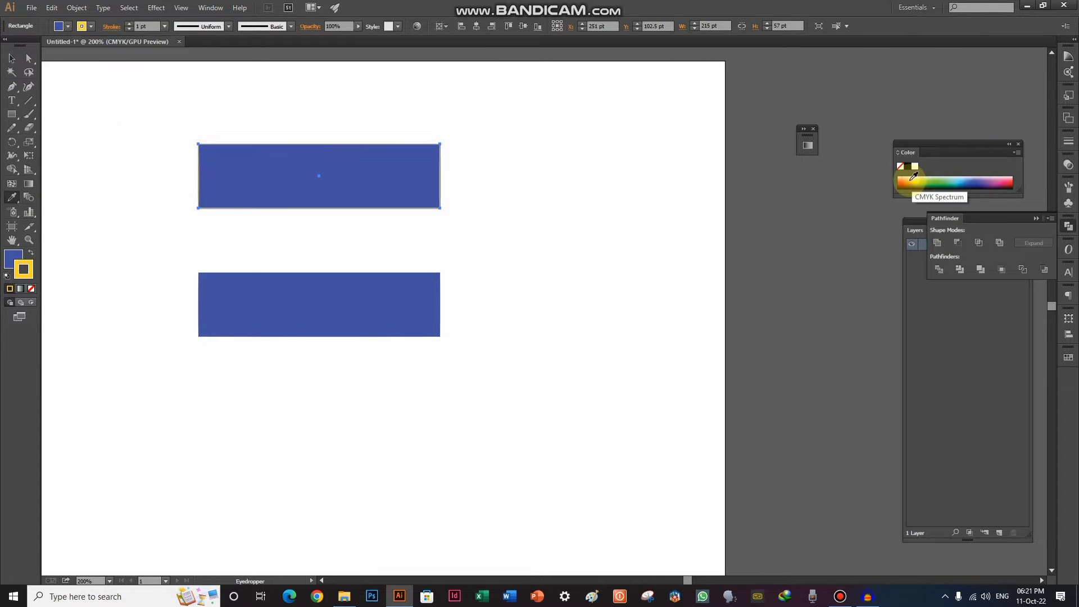
left_click(26, 265)
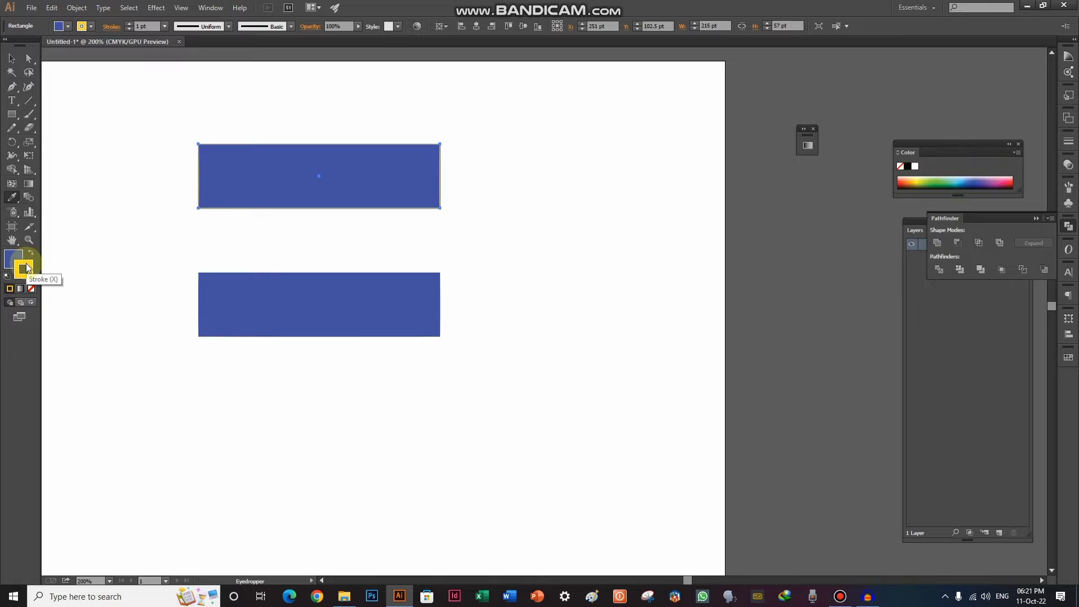
double_click(23, 269)
left_click_drag(549, 336, 550, 355)
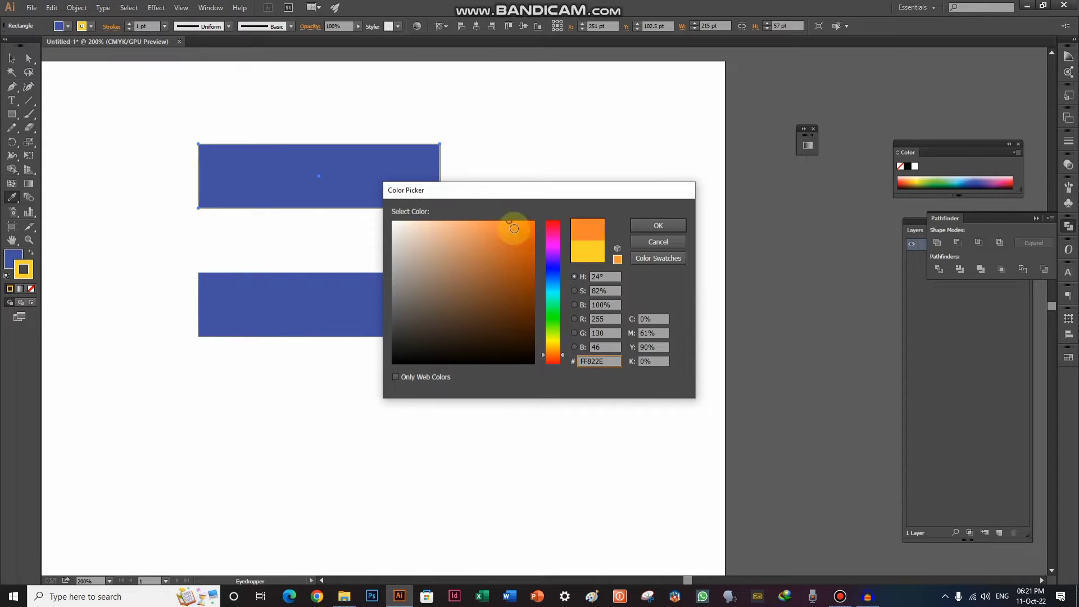
left_click(651, 228)
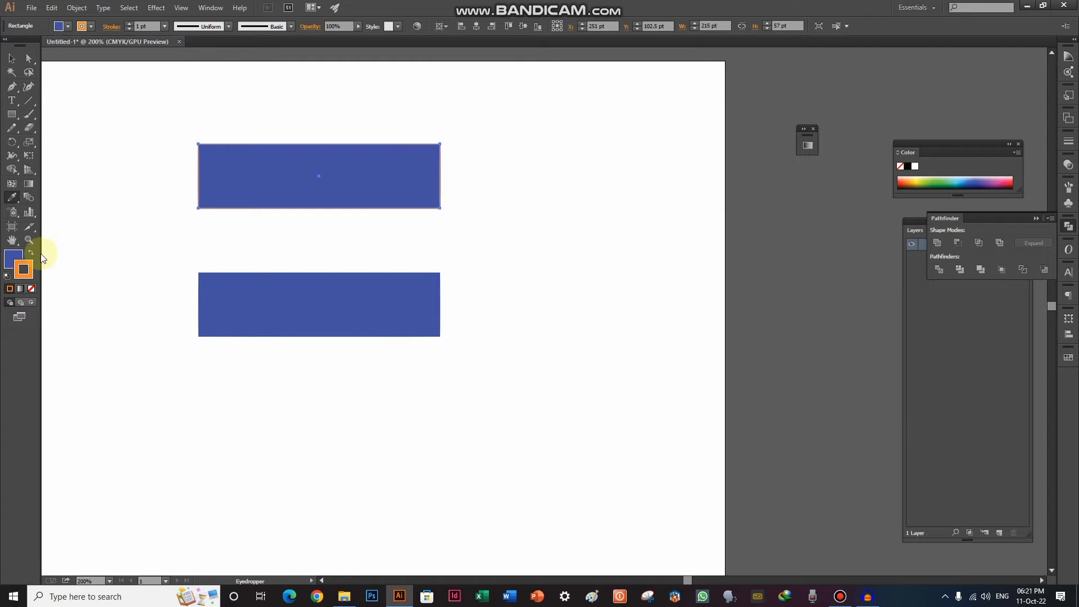
left_click(31, 254)
left_click(32, 289)
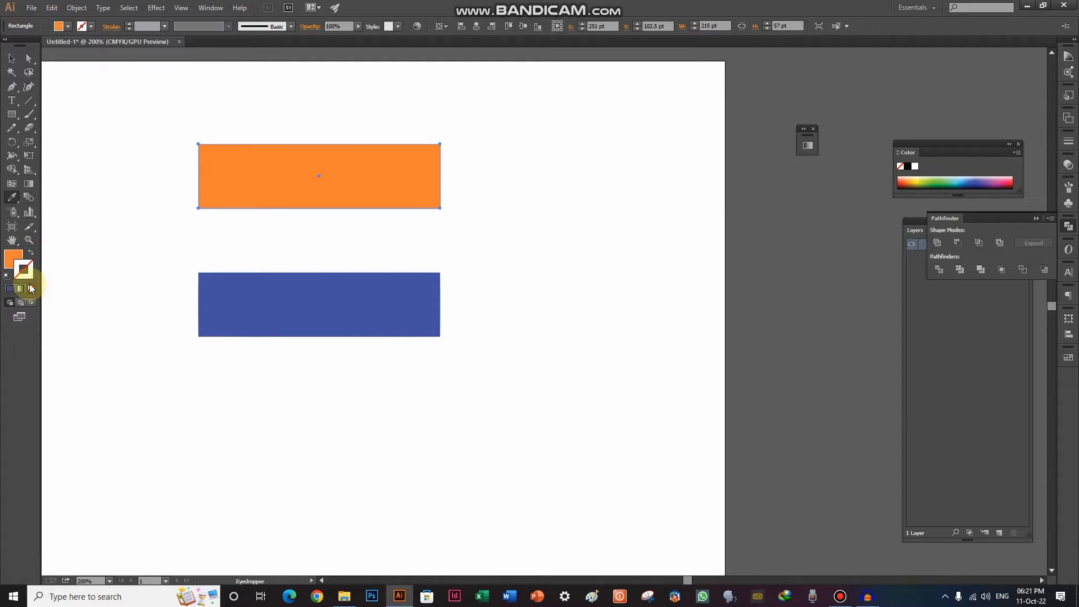
left_click(12, 58)
Recolour the bottom rectangle from blue to a bright, printable green
left_click(183, 313)
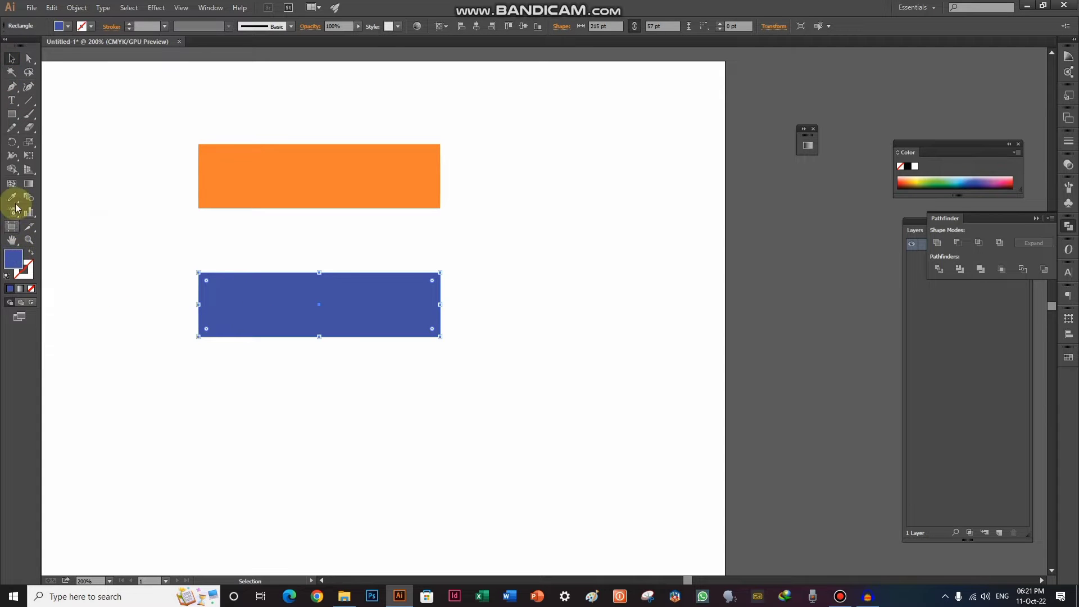
double_click(13, 263)
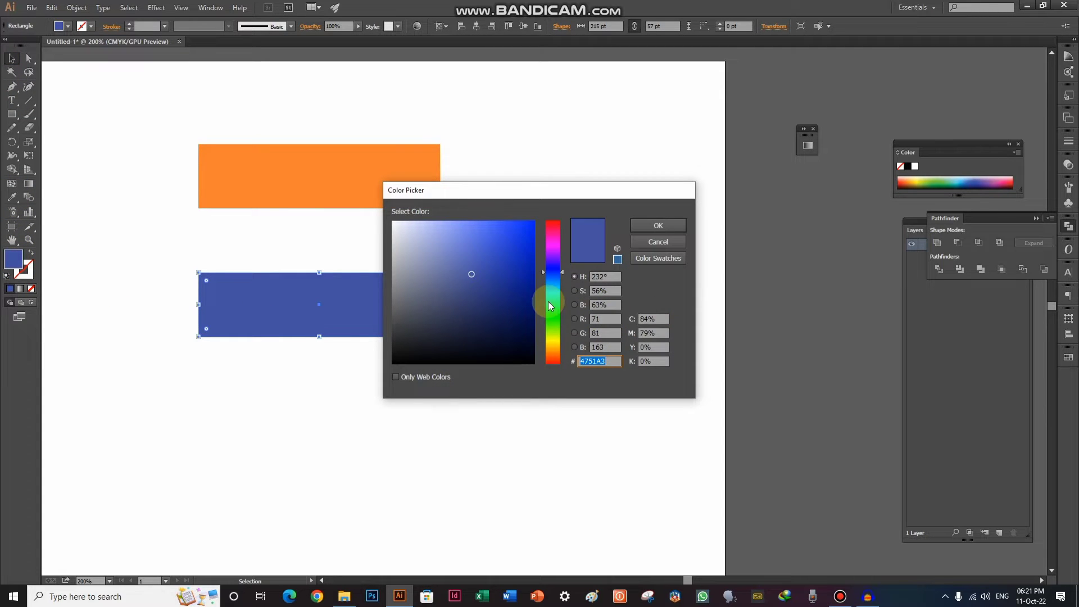
left_click(550, 320)
left_click(527, 233)
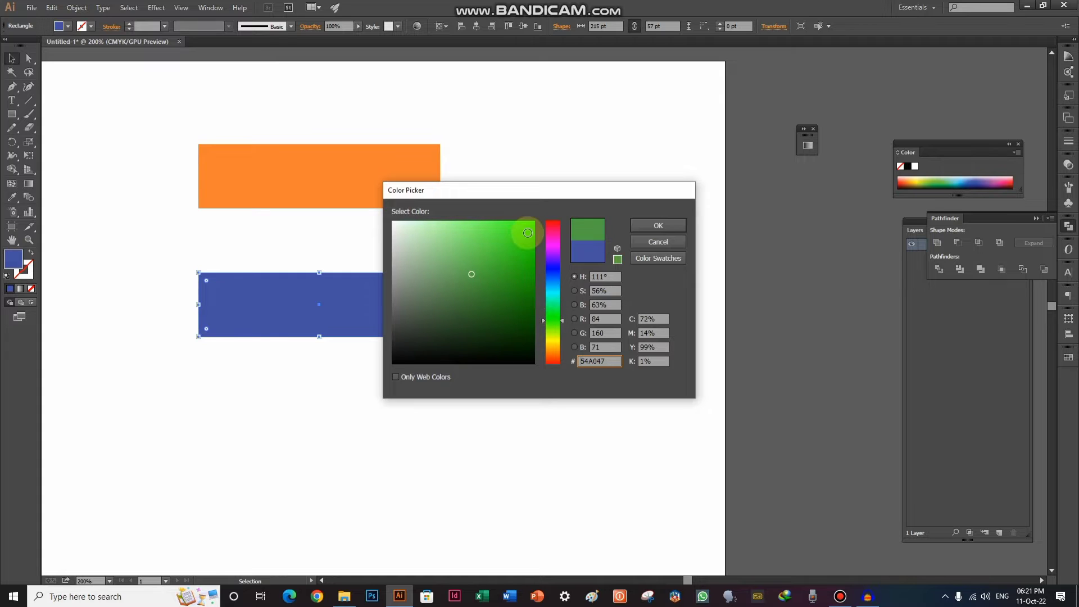
left_click(616, 225)
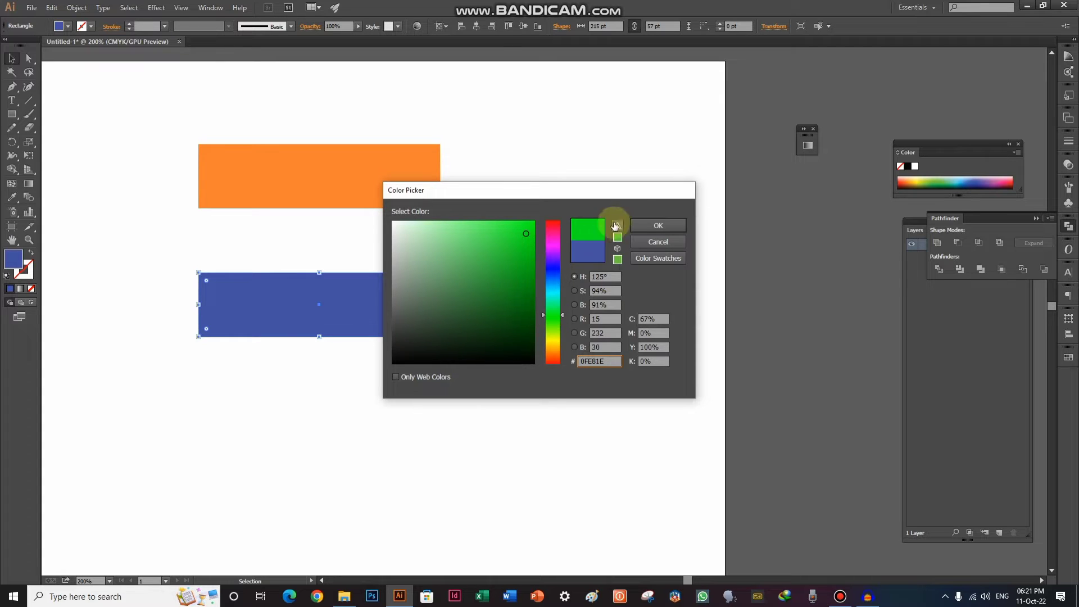
left_click(640, 226)
Draw a green circle about 154.67 pt across and move it up and left
scroll(212, 193, "up", 1)
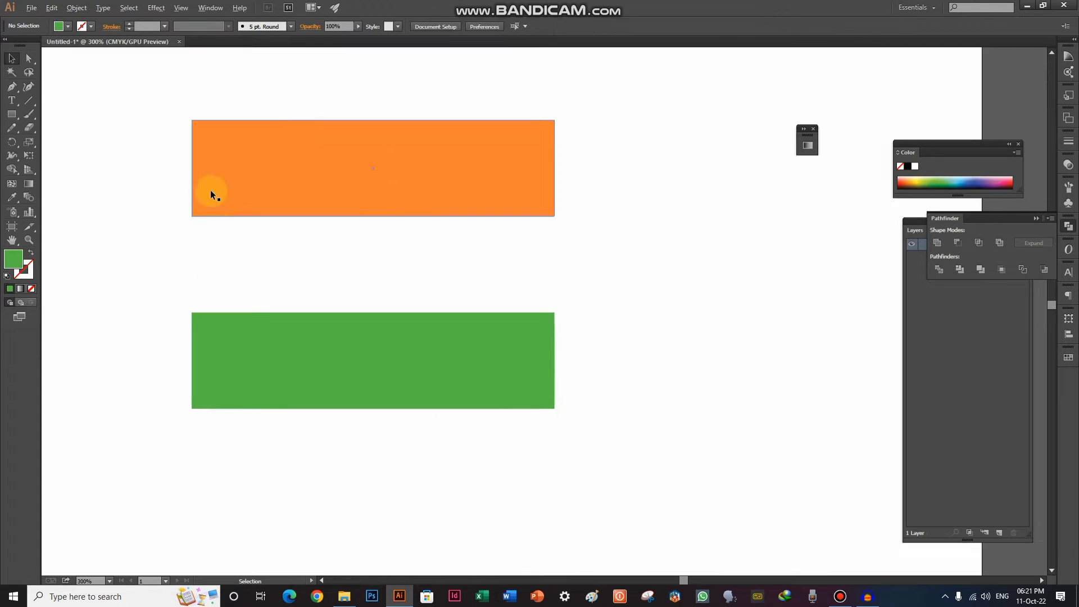
left_click_drag(9, 122, 66, 147)
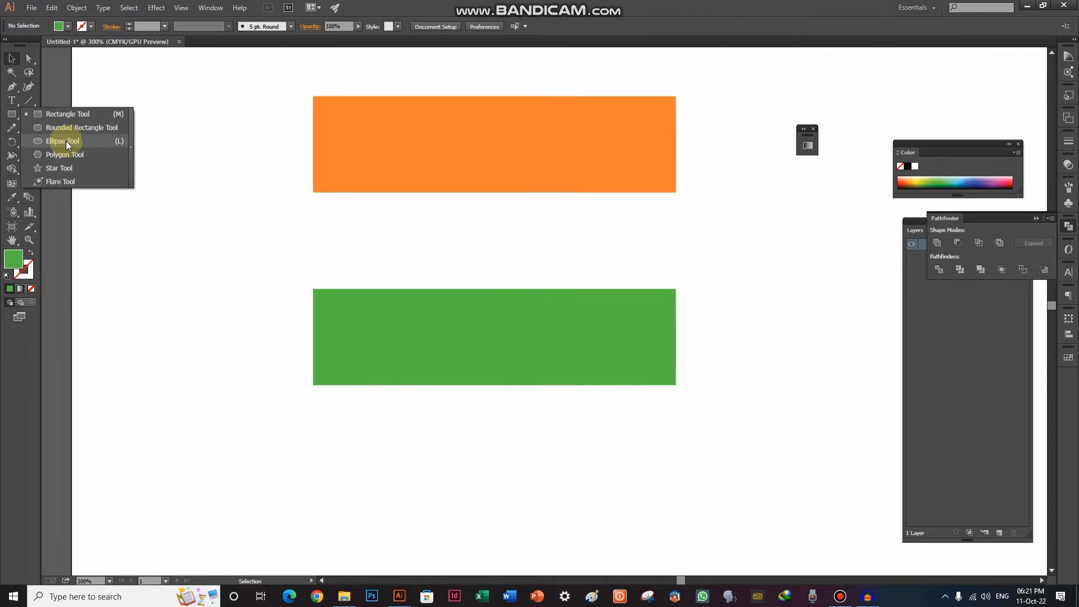
scroll(292, 196, "down", 5)
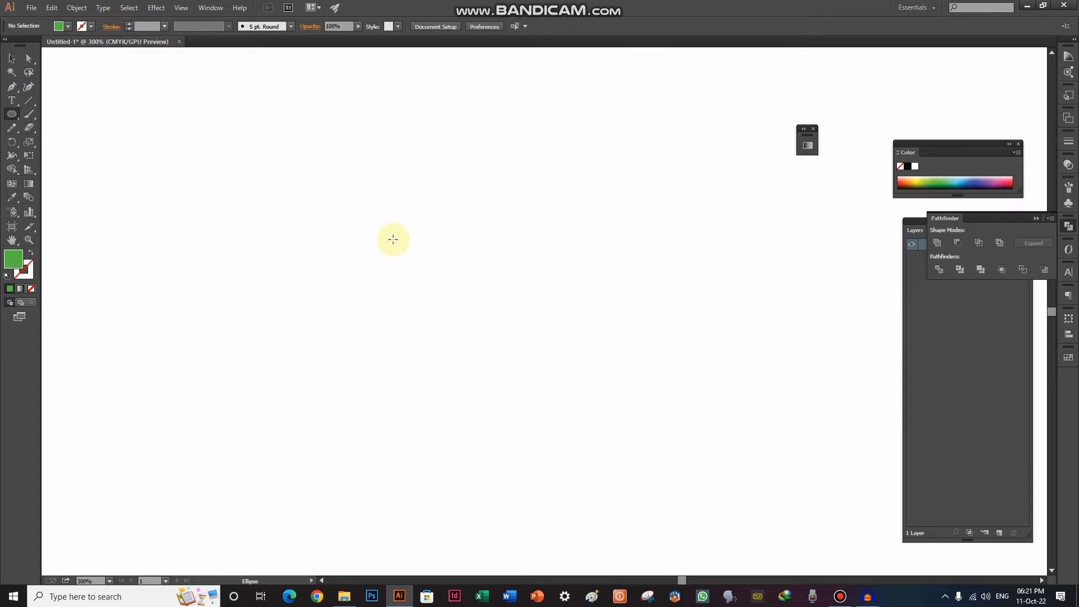
left_click_drag(393, 255, 618, 495)
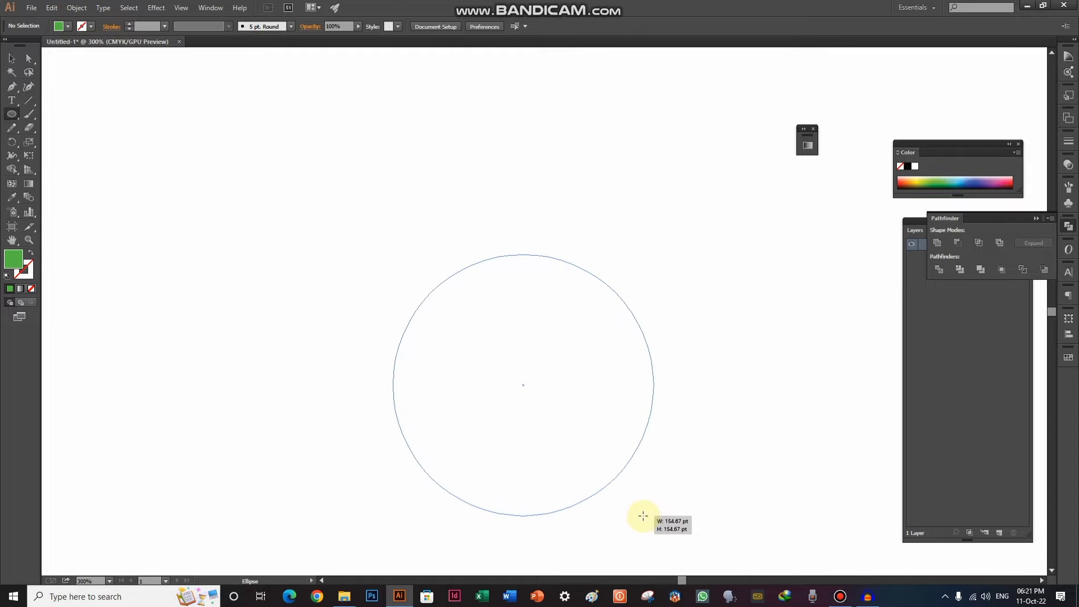
left_click_drag(619, 495, 653, 515)
left_click(11, 58)
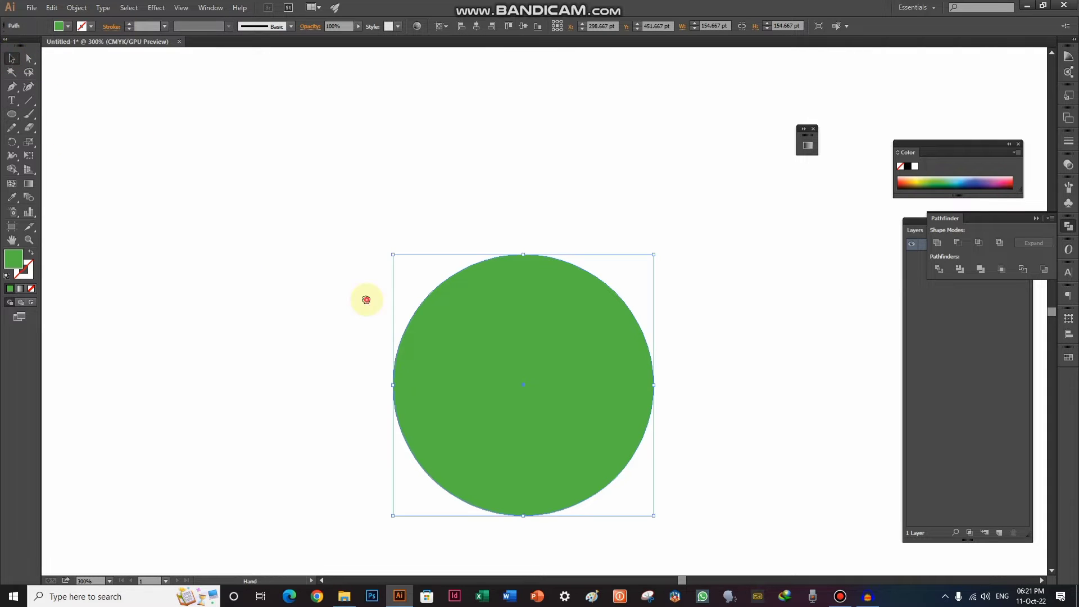
left_click_drag(518, 367, 473, 311)
Colour the circle blue with the eyedropper
left_click(11, 197)
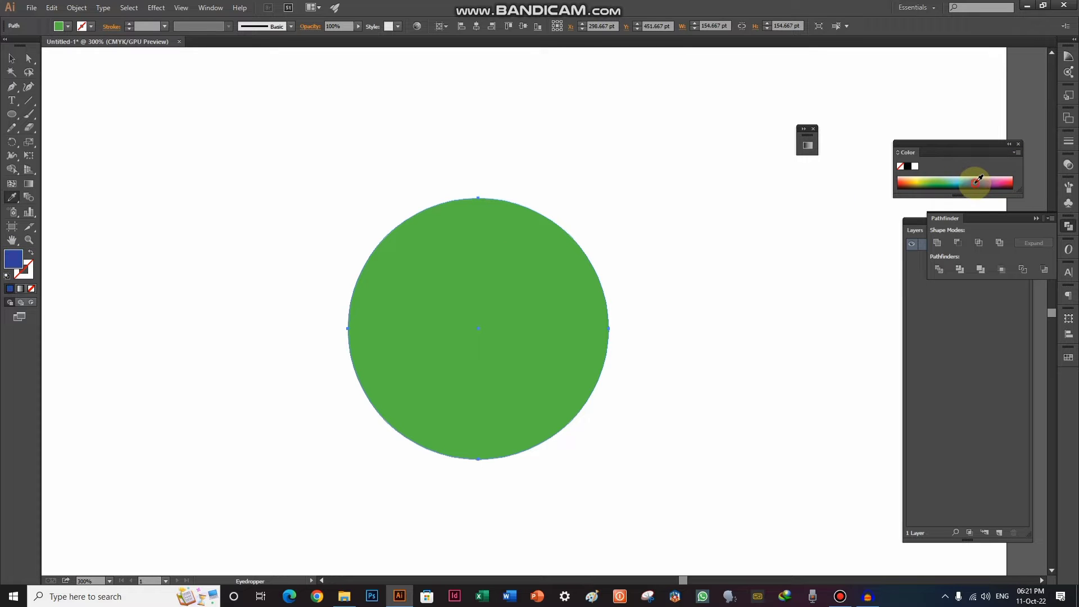
left_click(978, 180)
left_click(12, 58)
left_click(180, 171)
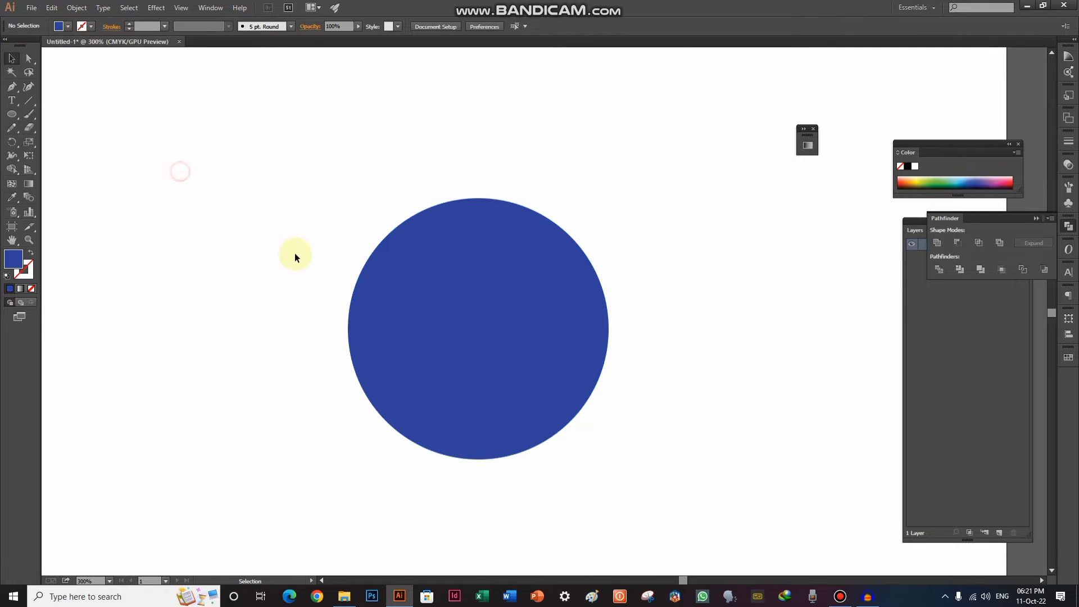
Cut a smaller 126.667 pt concentric copy out of the circle using Minus Front
left_click(521, 323)
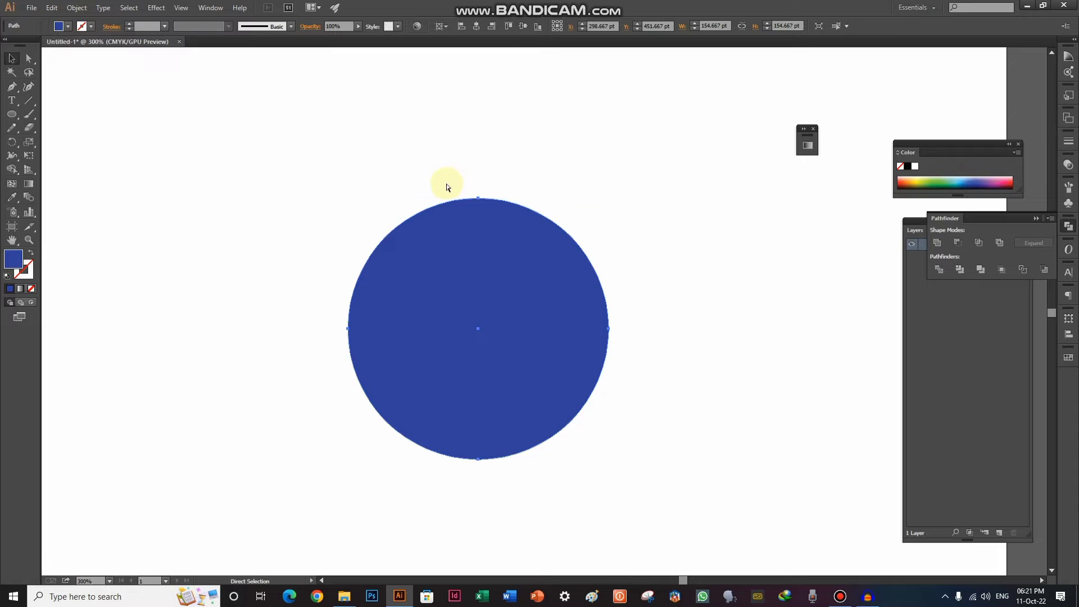
left_click(429, 219)
key("ctrl+shift+b")
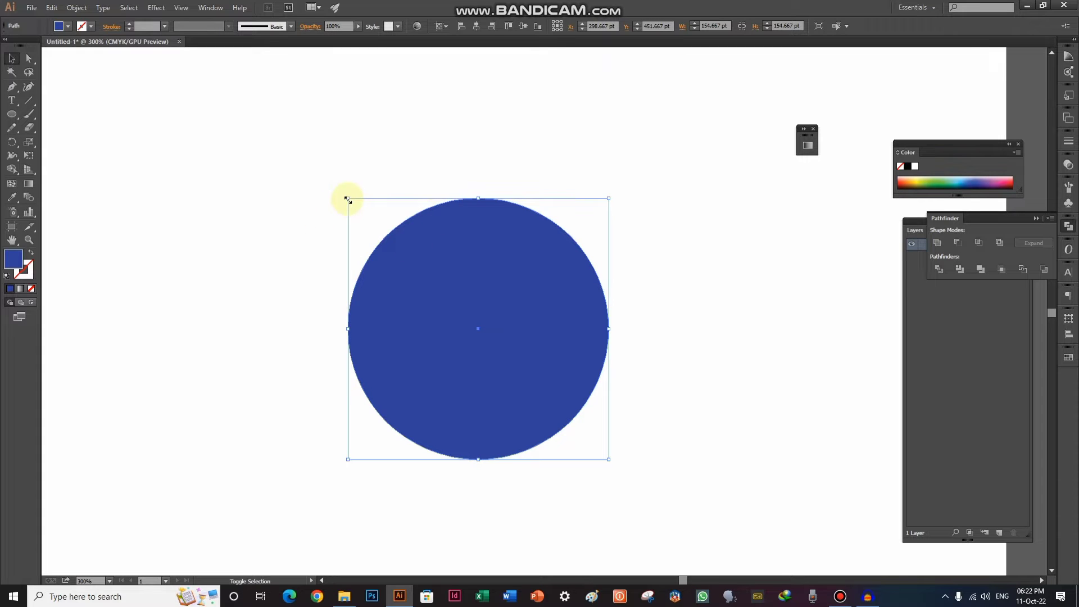
left_click_drag(347, 199, 368, 223)
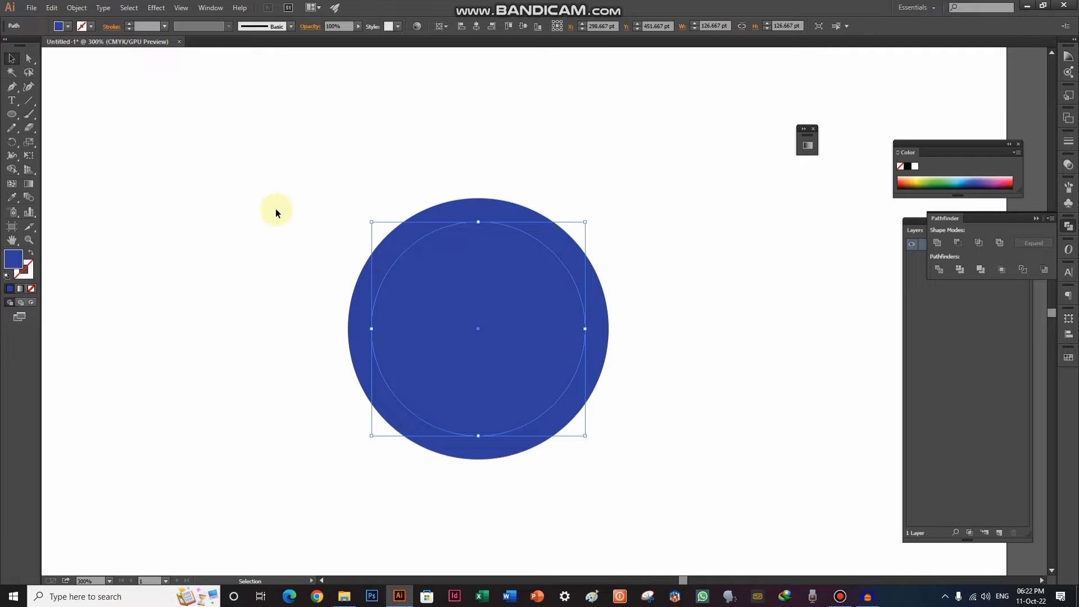
left_click_drag(597, 371, 618, 365)
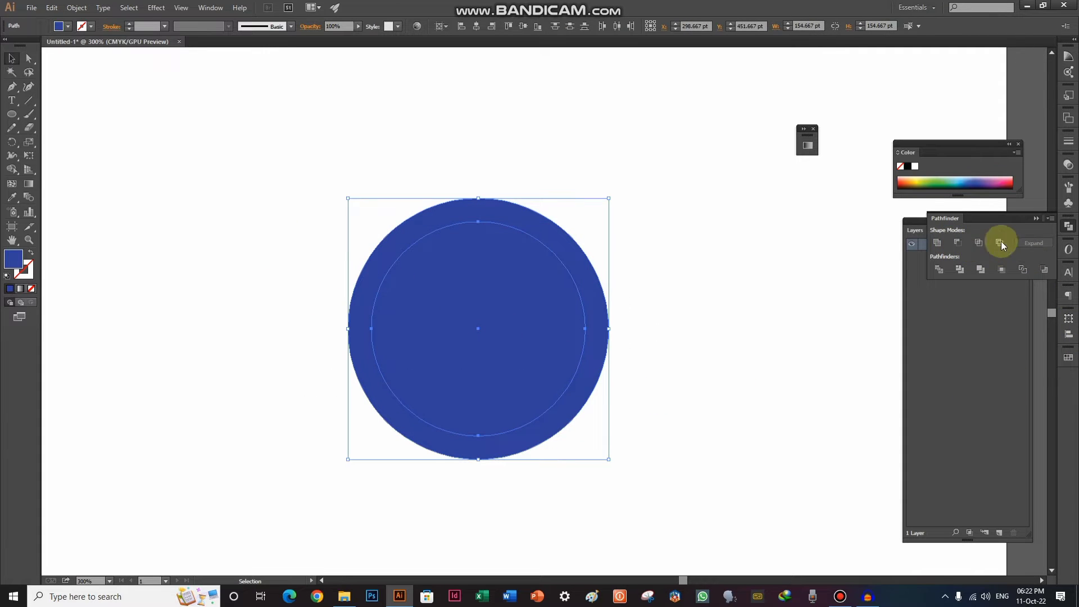
left_click(958, 246)
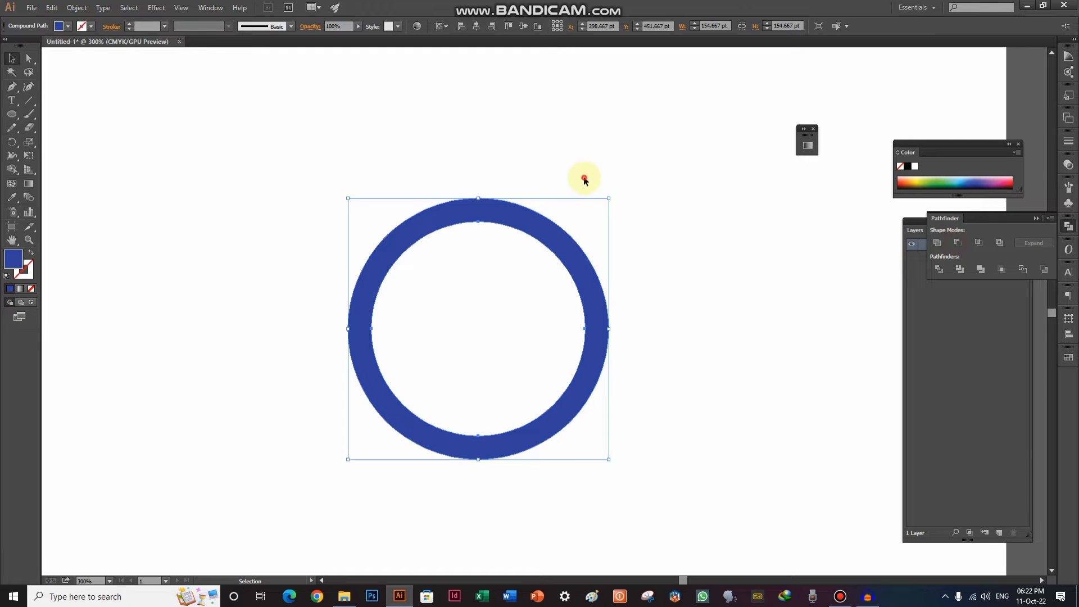
left_click(230, 223)
Draw a small circle and centre it horizontally and vertically inside the ring as the hub
left_click_drag(11, 114, 82, 145)
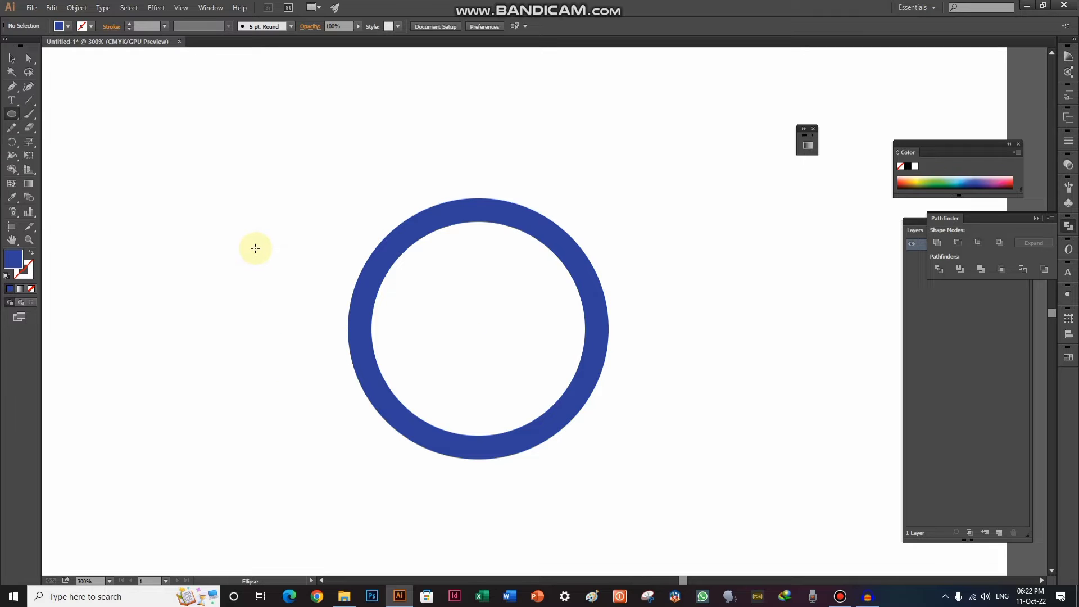
left_click_drag(256, 246, 270, 264)
left_click(12, 58)
left_click_drag(194, 199, 593, 456)
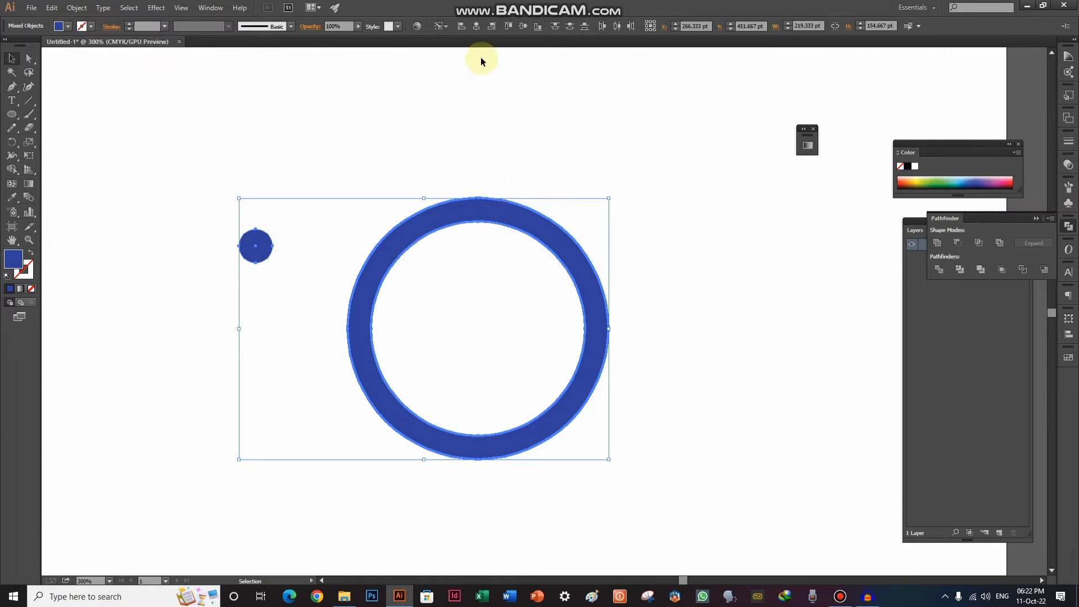
left_click(477, 25)
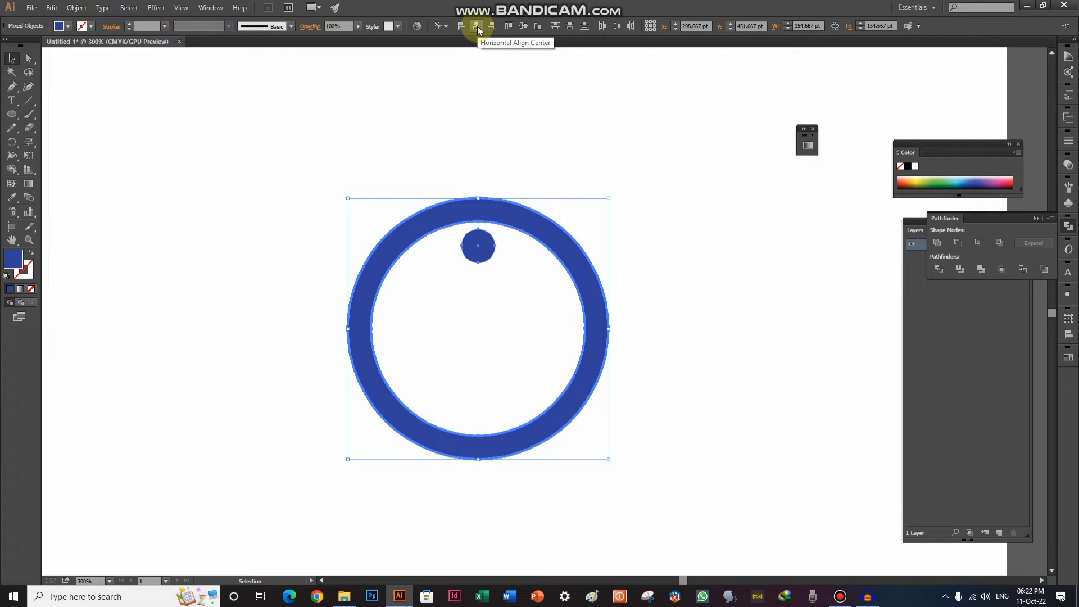
left_click(509, 27)
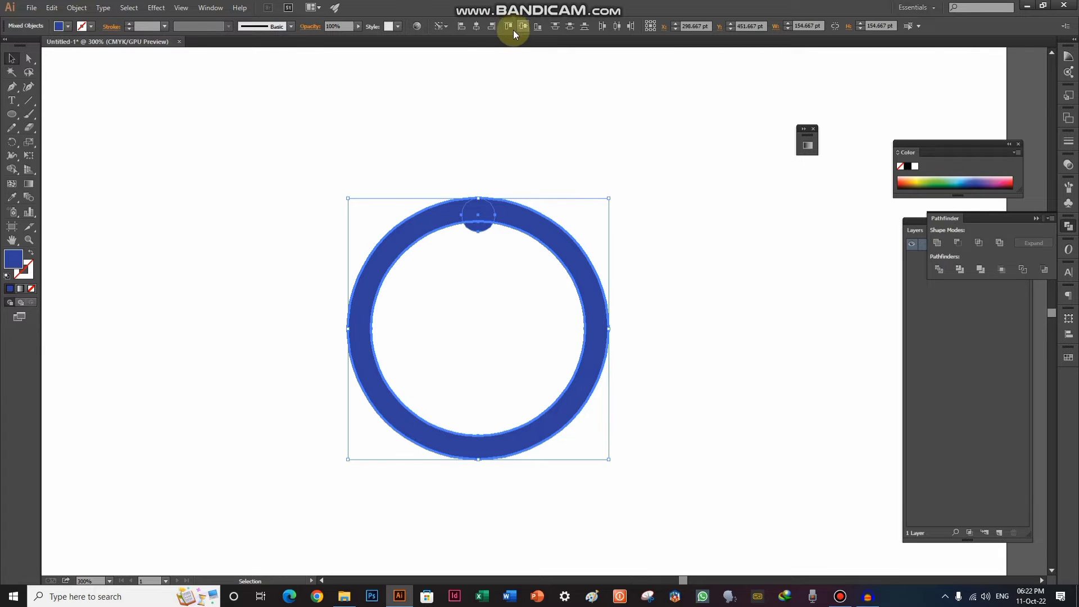
left_click(523, 27)
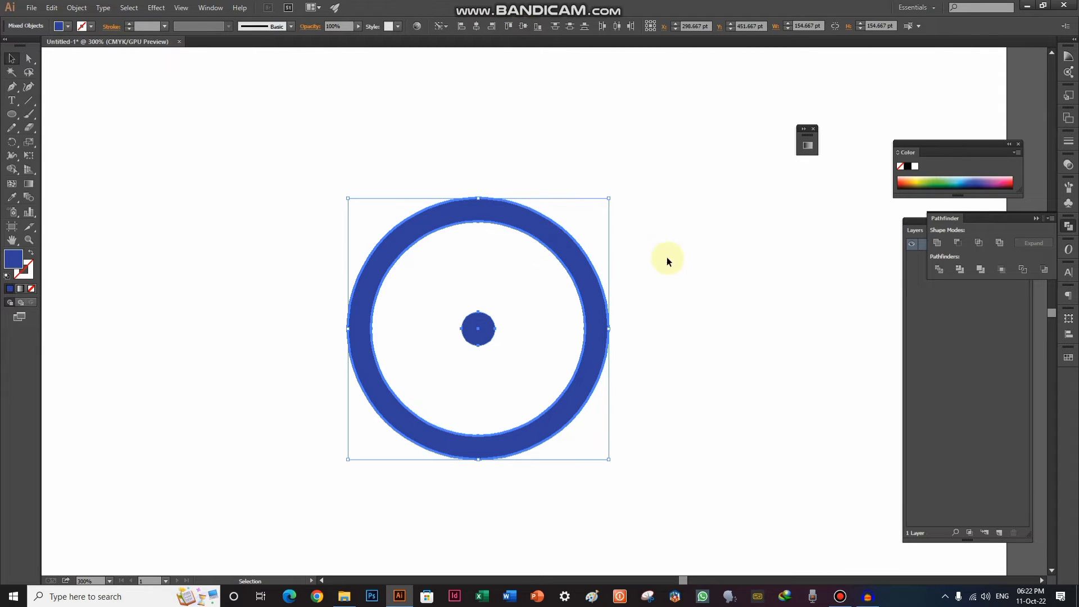
left_click(651, 256)
scroll(575, 266, "up", 2)
Pen-draw a narrow three-point triangular half spoke in empty space right of the ring
left_click_drag(657, 233, 593, 138)
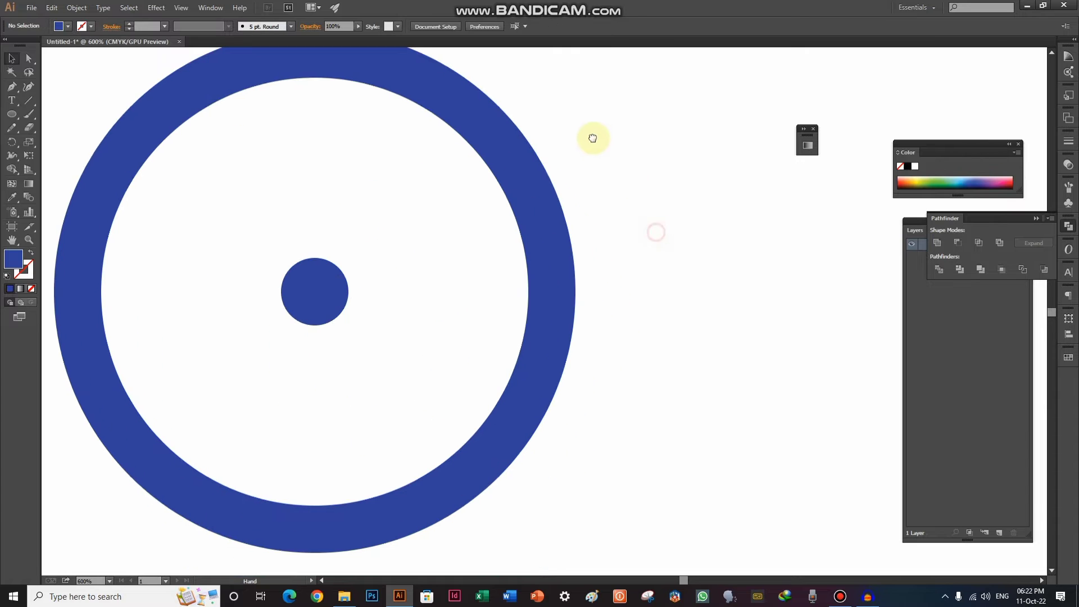
left_click(11, 86)
left_click_drag(416, 255, 255, 122)
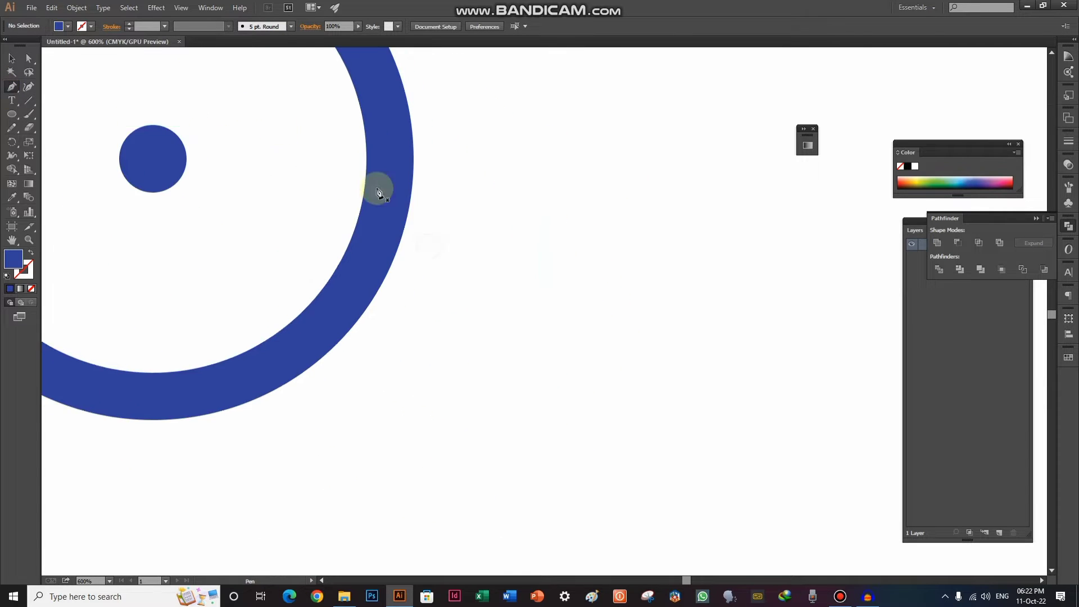
scroll(377, 193, "down", 1)
left_click_drag(538, 147, 458, 270)
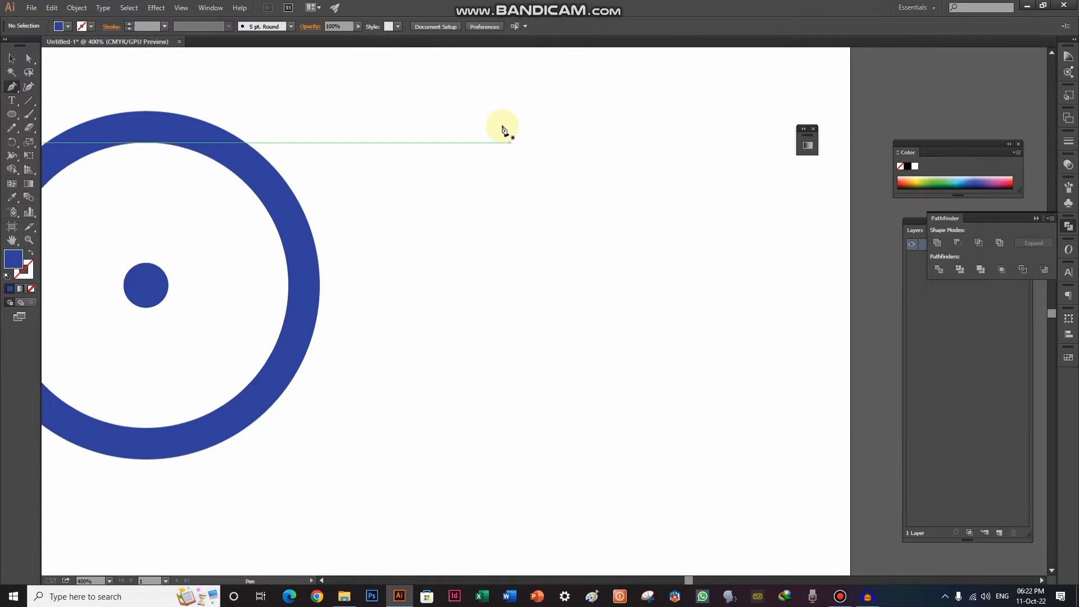
left_click(501, 117)
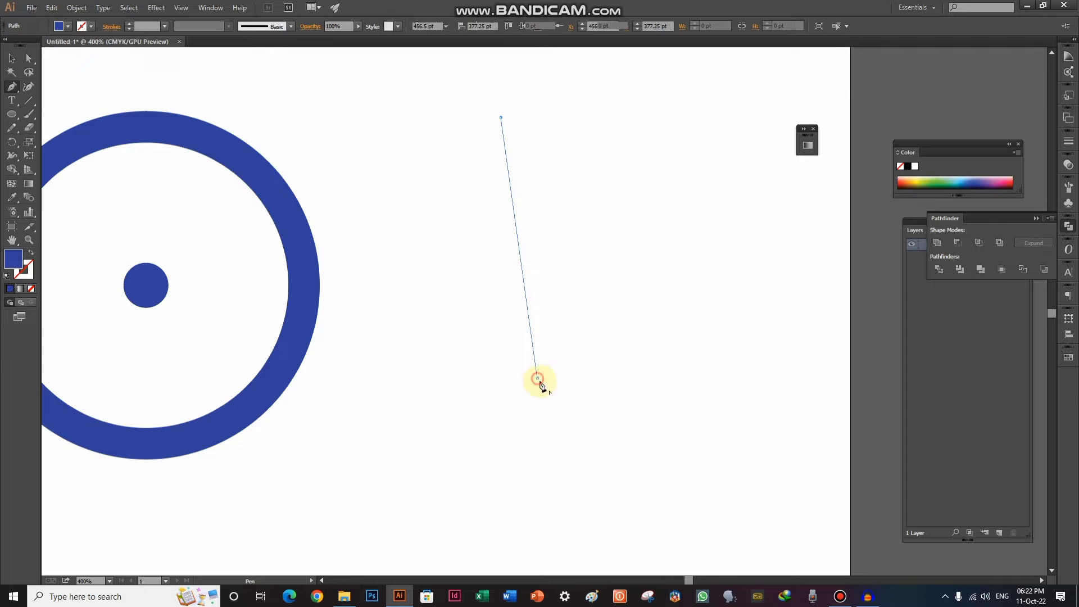
left_click(537, 380)
scroll(545, 354, "down", 3)
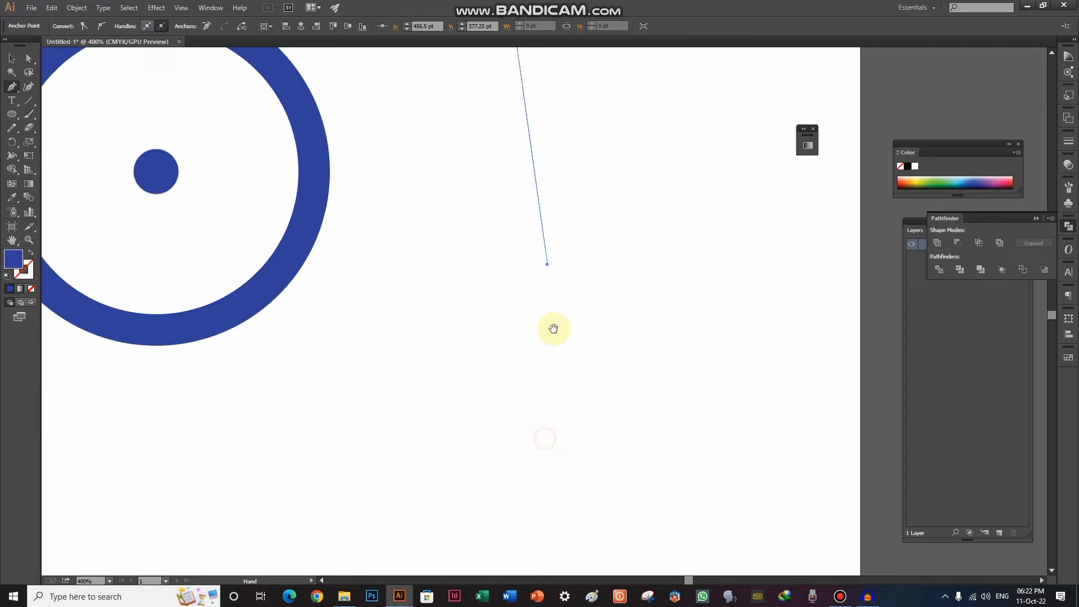
left_click(510, 431)
scroll(526, 373, "up", 3)
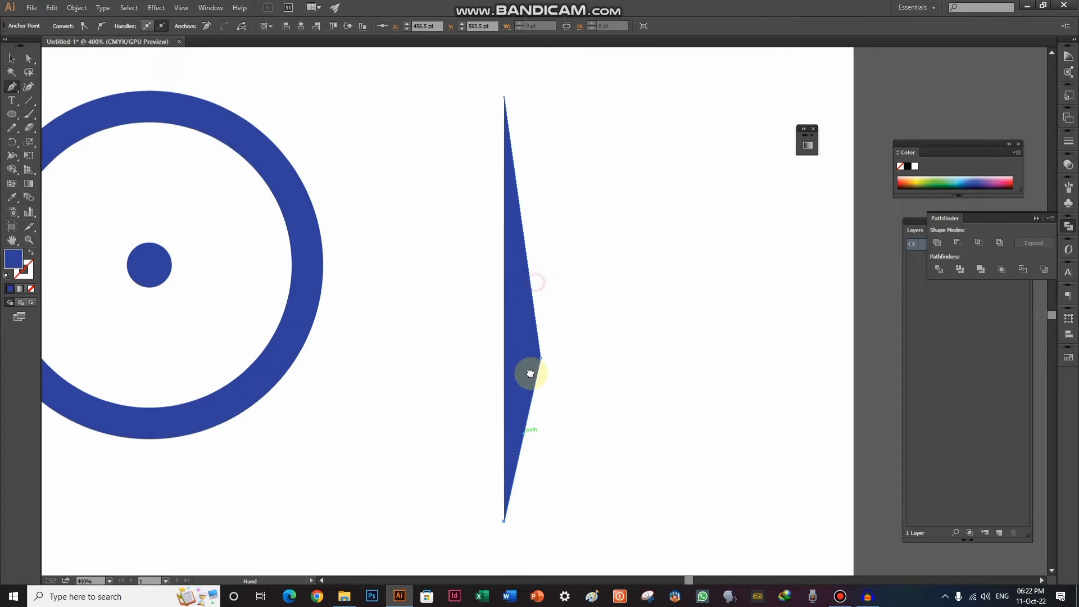
left_click(11, 58)
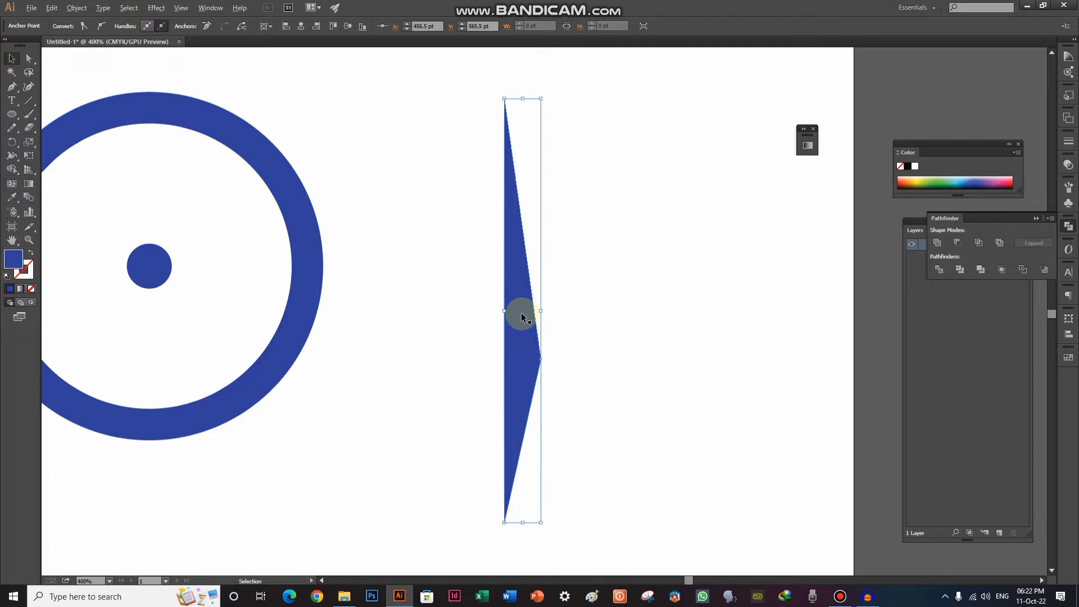
Make a copy of the half spoke reflected across a vertical axis
left_click_drag(520, 318, 468, 318)
right_click(462, 324)
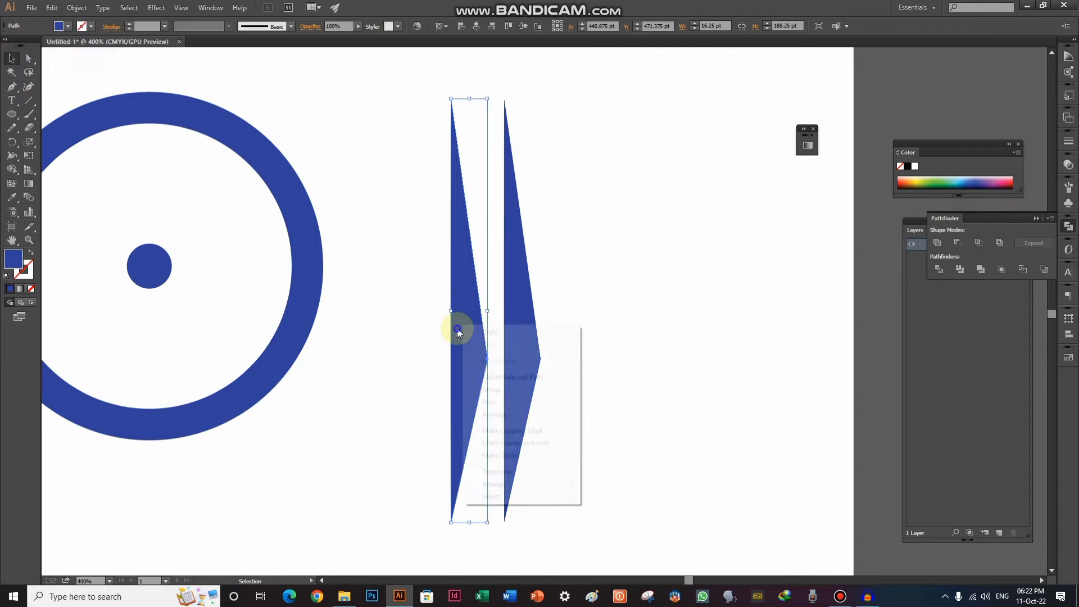
mouse_move(497, 471)
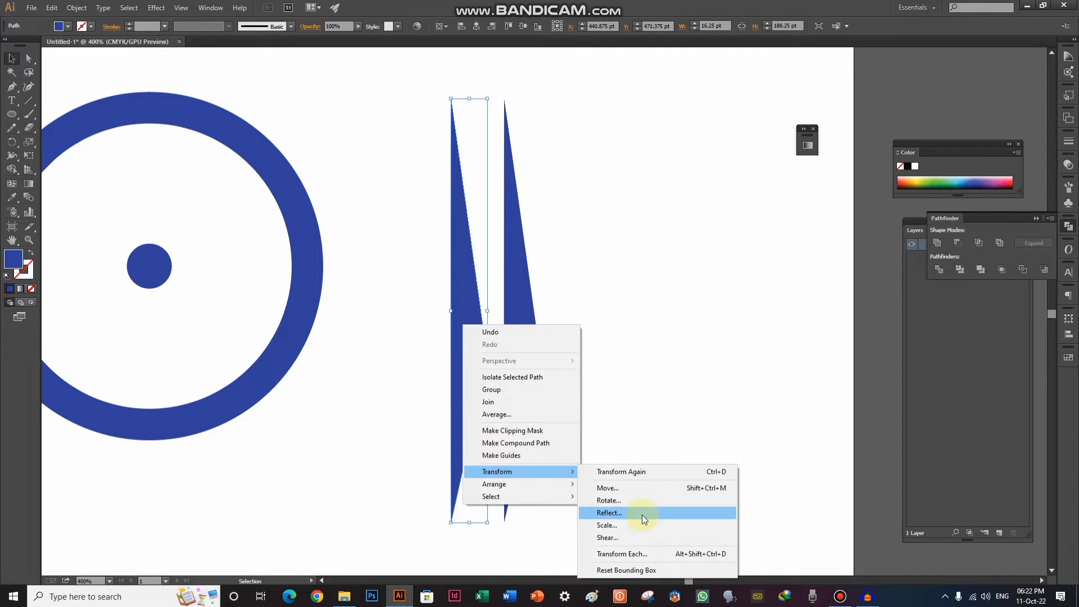
left_click(642, 515)
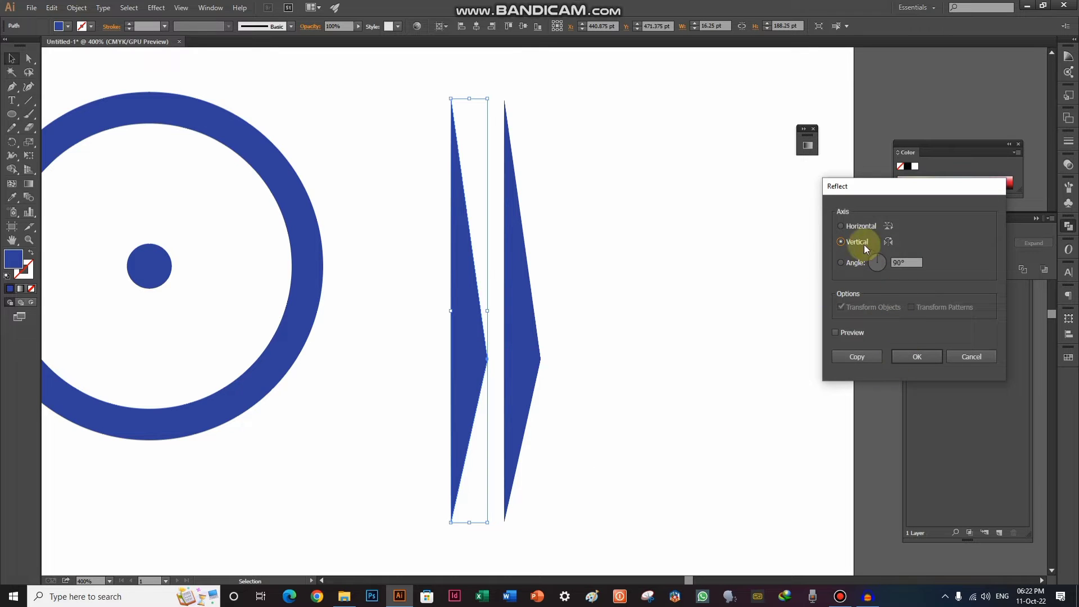
left_click(907, 358)
Butt the mirrored halves together and unite them into one diamond spoke
scroll(484, 229, "up", 1)
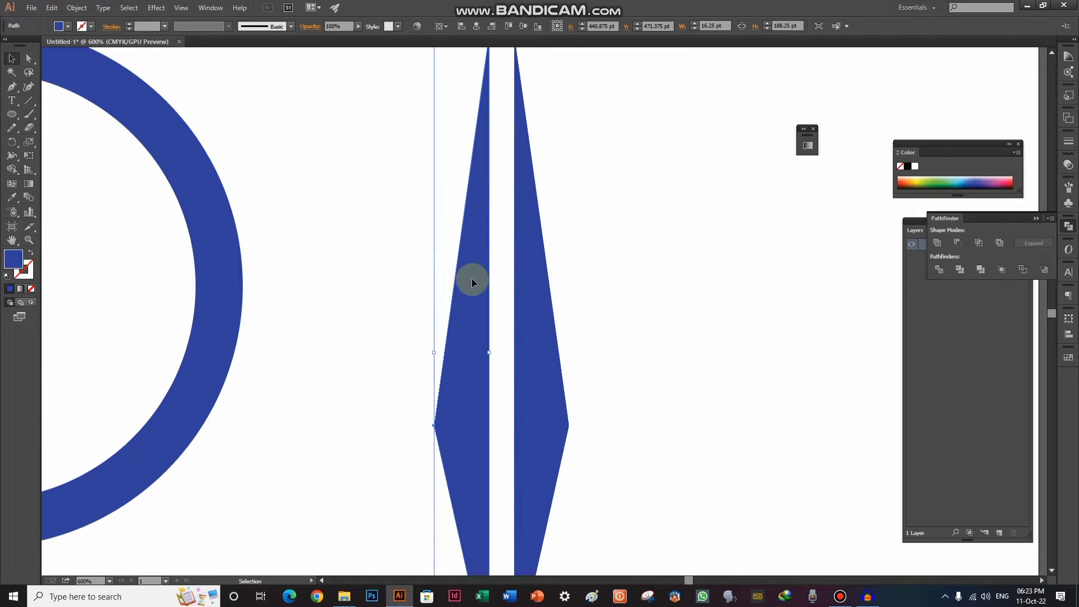
mouse_move(472, 279)
left_mouse_down()
mouse_move(491, 281)
mouse_move(454, 286)
left_mouse_up()
scroll(535, 169, "up", 2)
scroll(437, 285, "up", 2)
scroll(465, 287, "down", 2)
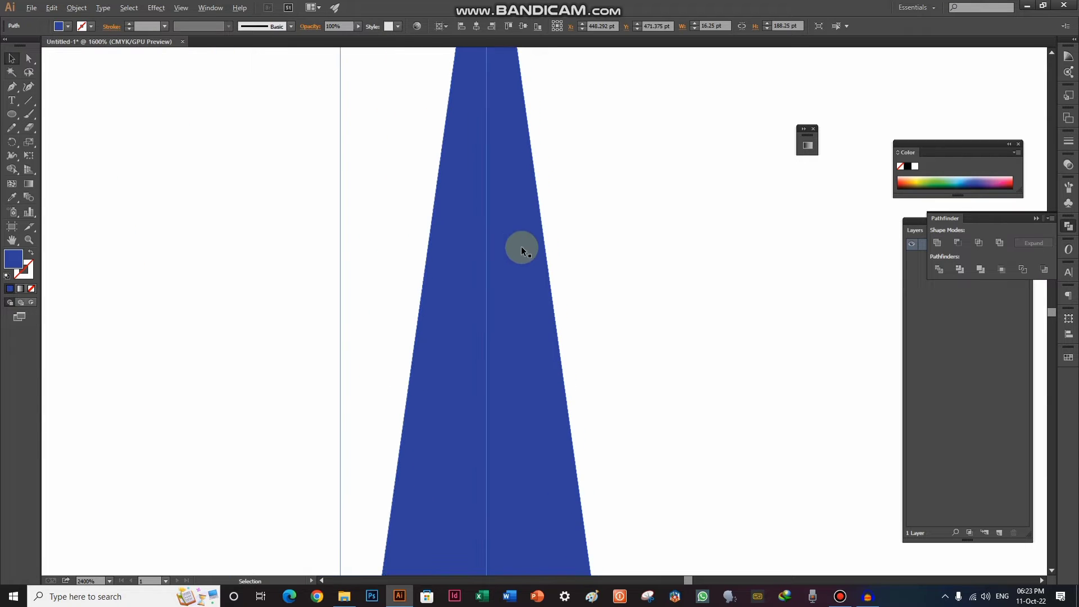
scroll(521, 246, "down", 3)
left_click(583, 256)
left_click_drag(599, 279, 506, 330)
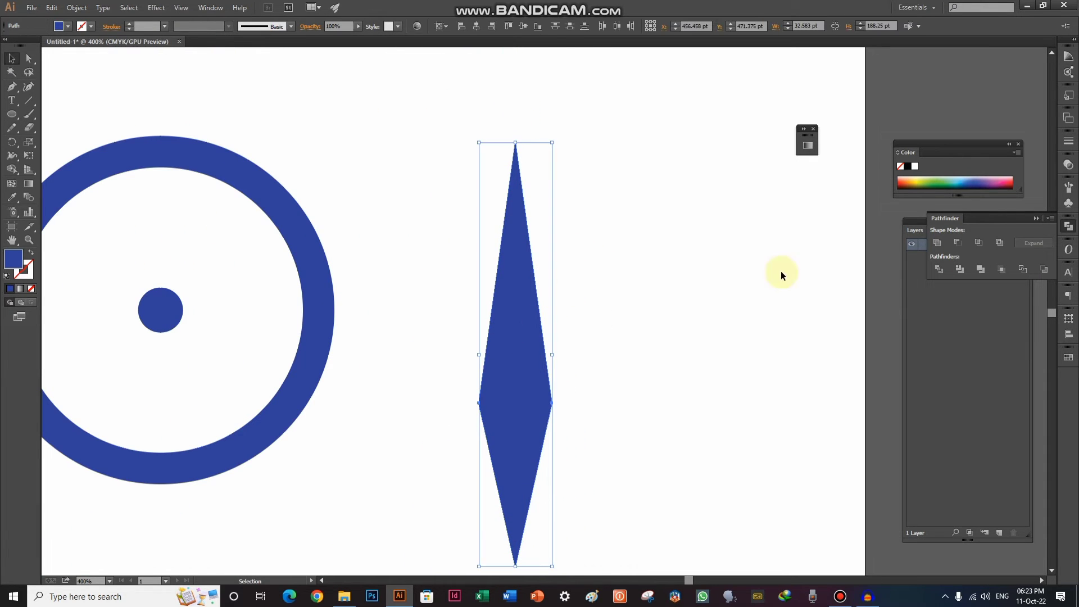
left_click(946, 248)
Shrink the diamond spoke and centre it above the hub, reaching the ring's inner edge
scroll(601, 233, "down", 2)
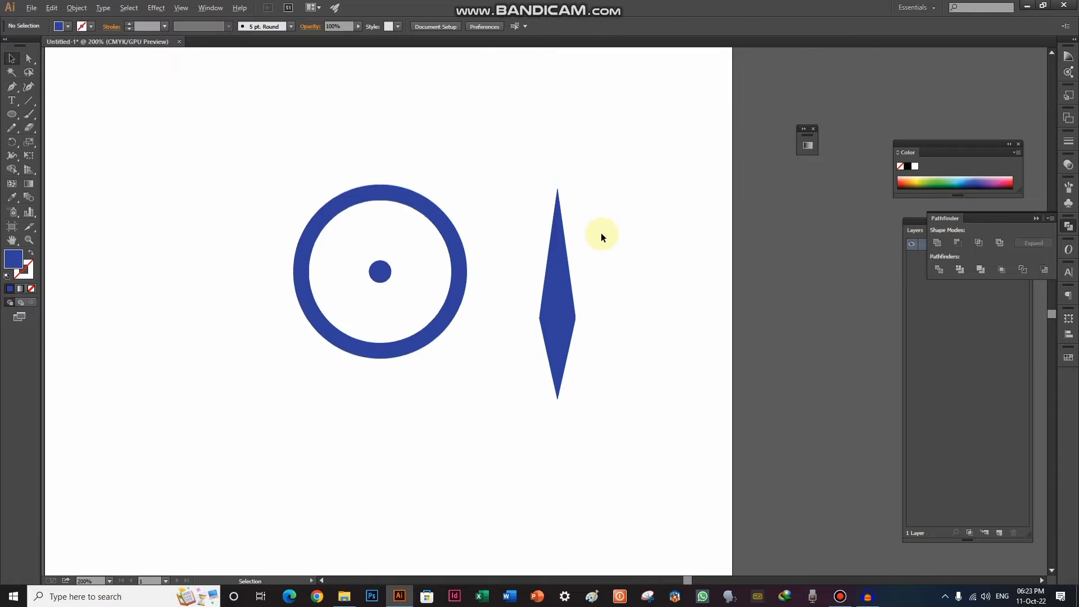
scroll(590, 289, "down", 1)
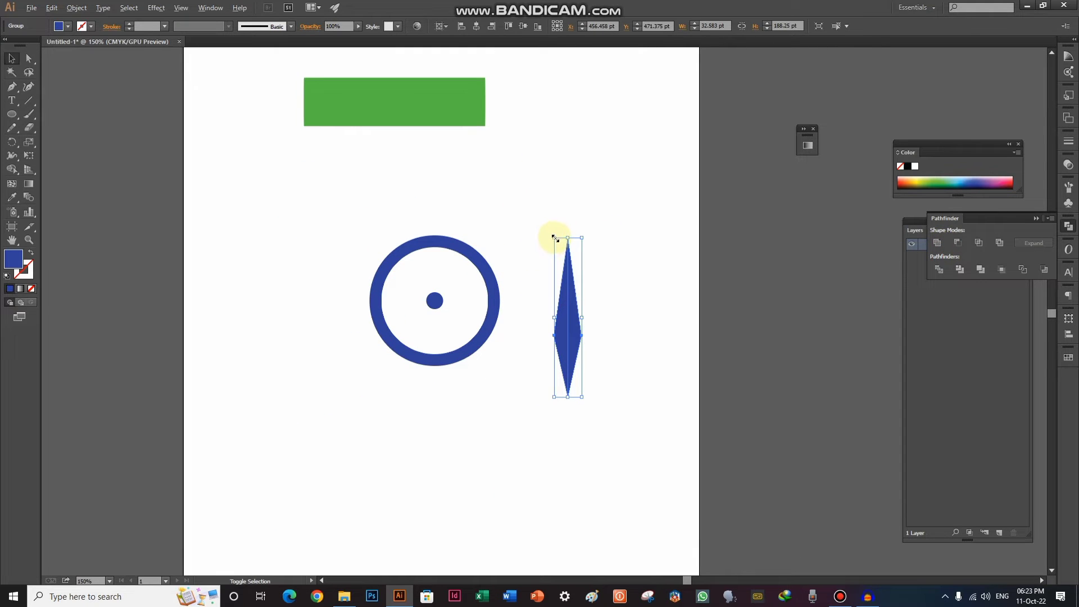
left_click_drag(555, 238, 561, 291)
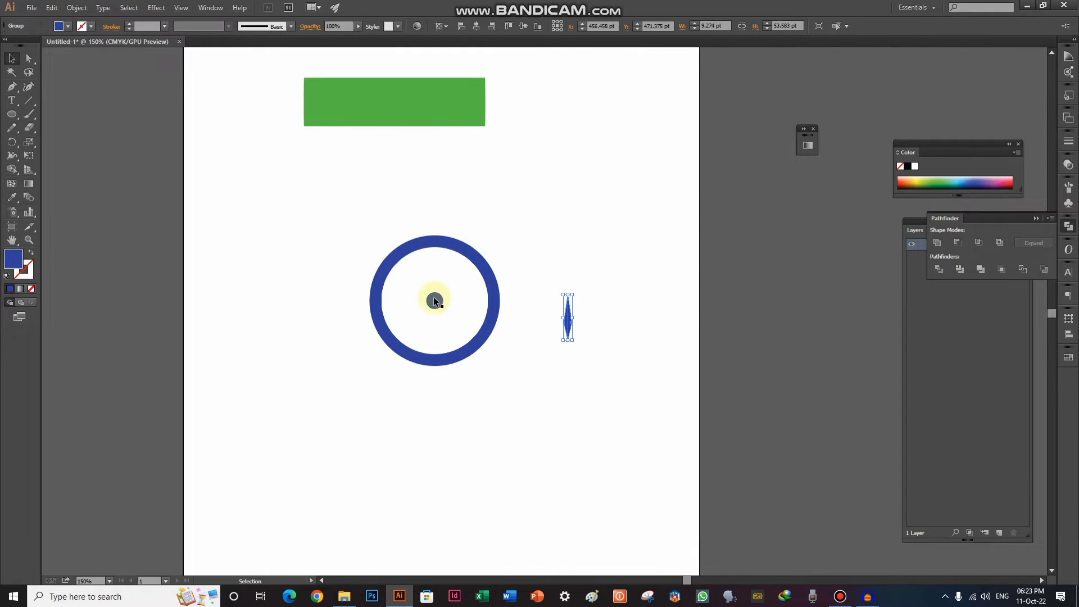
scroll(433, 297, "up", 3)
left_click_drag(790, 344, 463, 224)
scroll(383, 200, "up", 1)
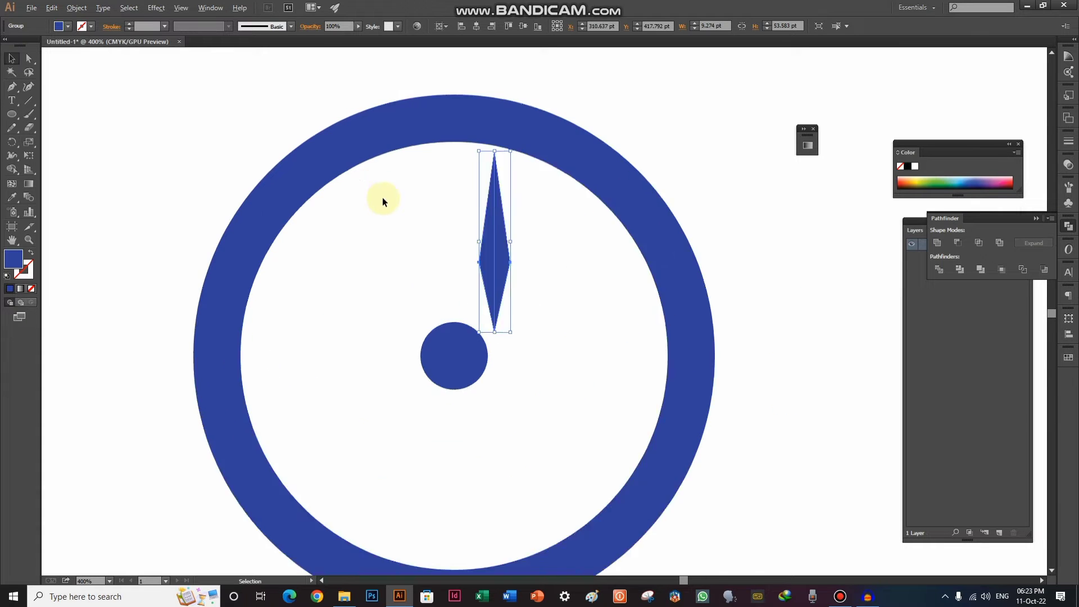
scroll(383, 200, "up", 1)
left_click_drag(530, 264, 477, 254)
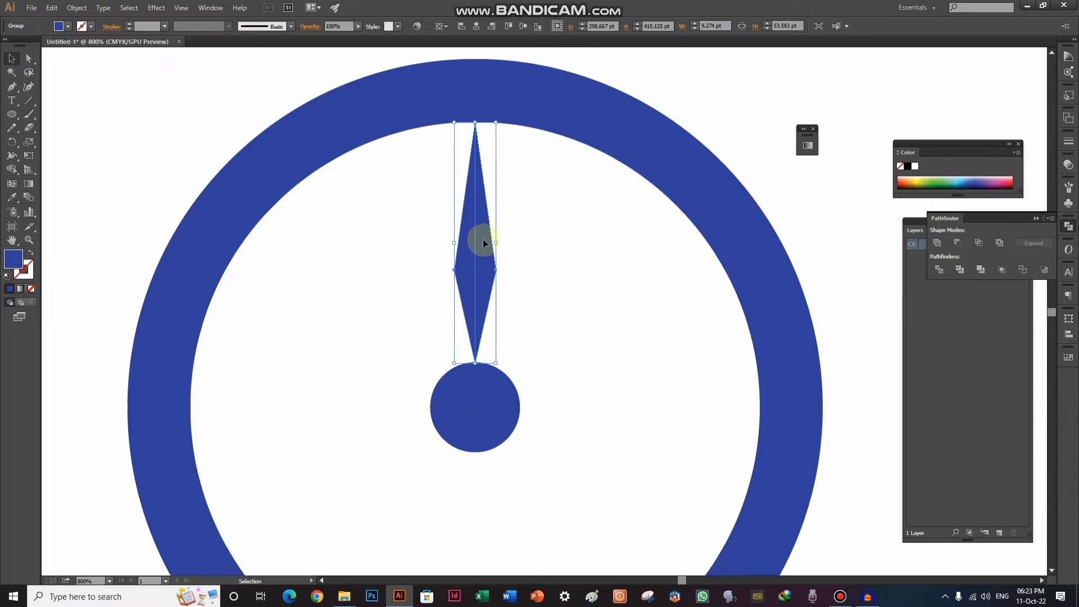
left_click(15, 145)
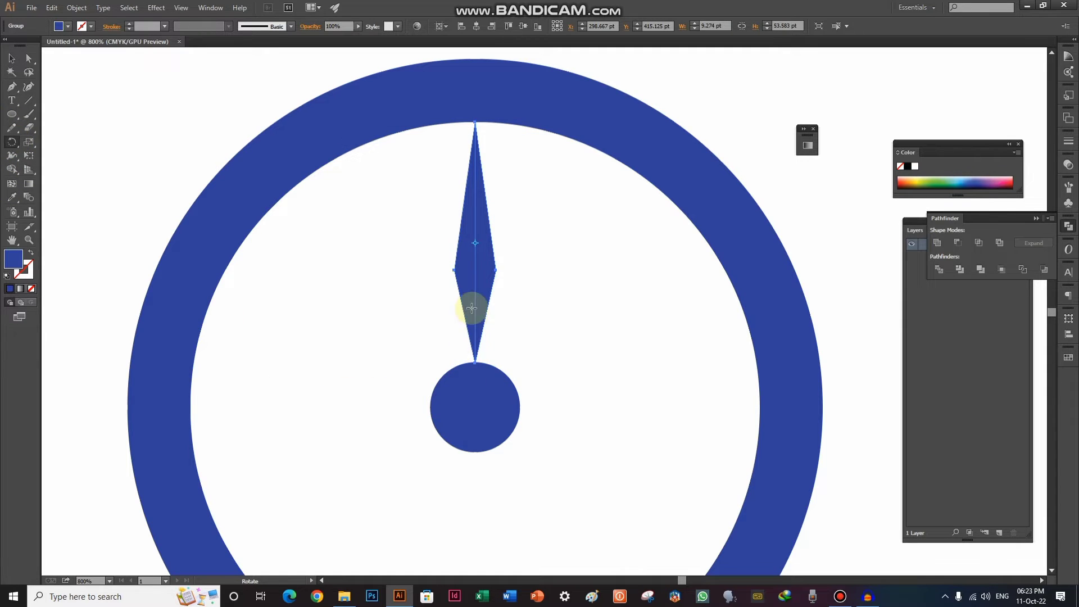
Rotate-copy the spoke by 15° around the hub centre, repeating with Ctrl+D
left_click(473, 406, "alt")
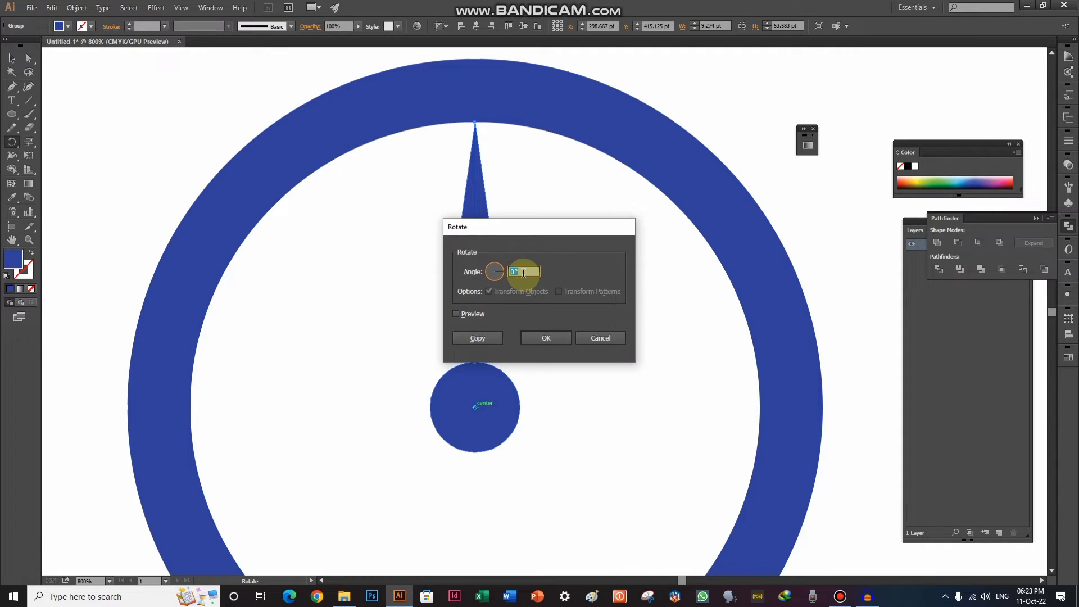
type("15")
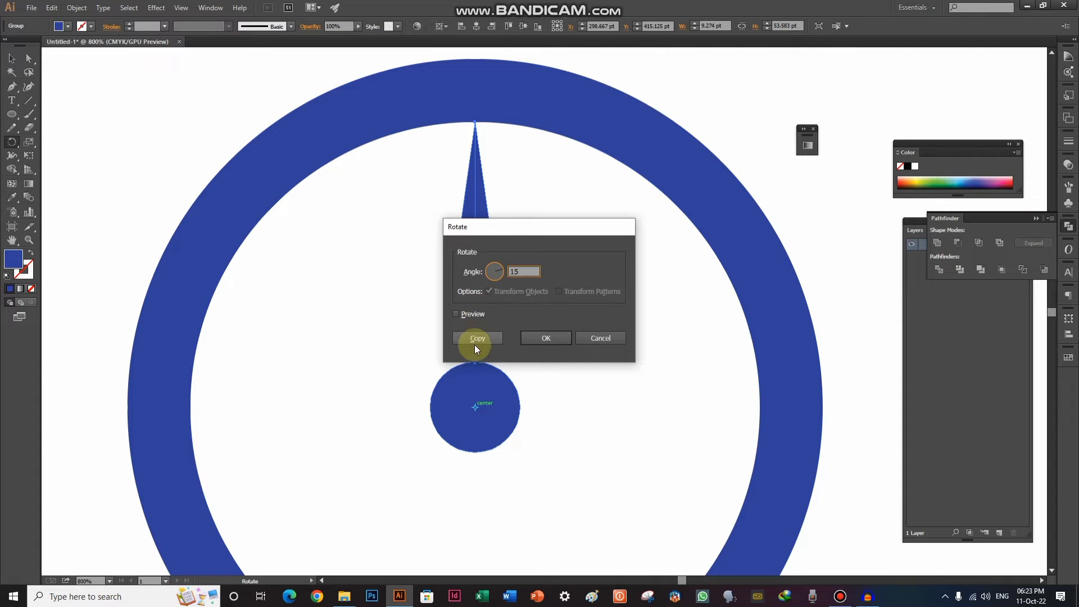
left_click(475, 339)
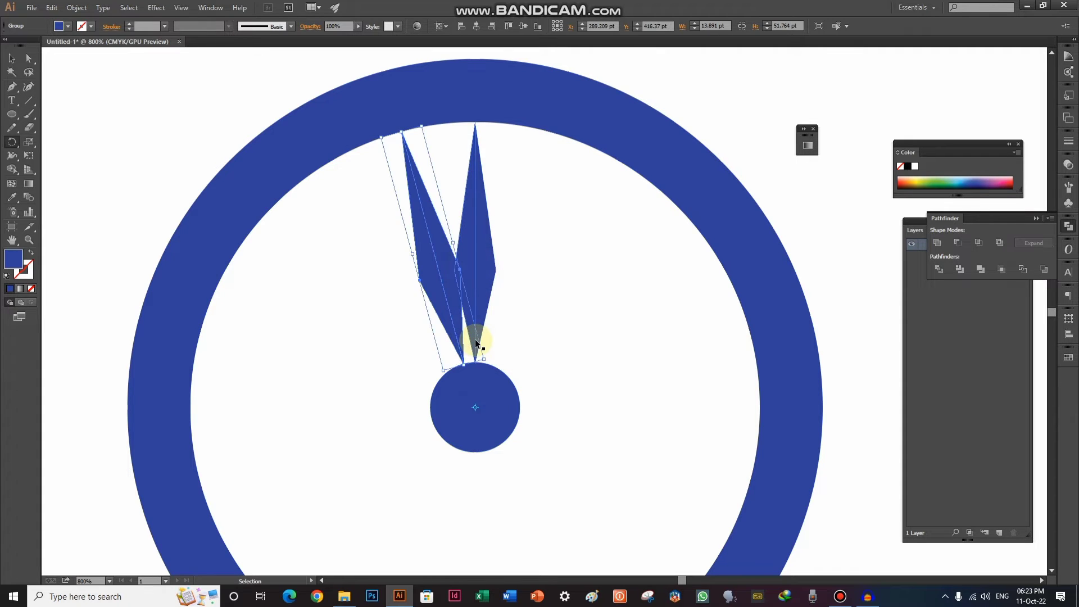
key("ctrl+d")
key("ctrl+d")
key("ctrl+d")
key("ctrl+d")
key("ctrl+d")
key("ctrl+d")
key("ctrl+d")
key("ctrl+d")
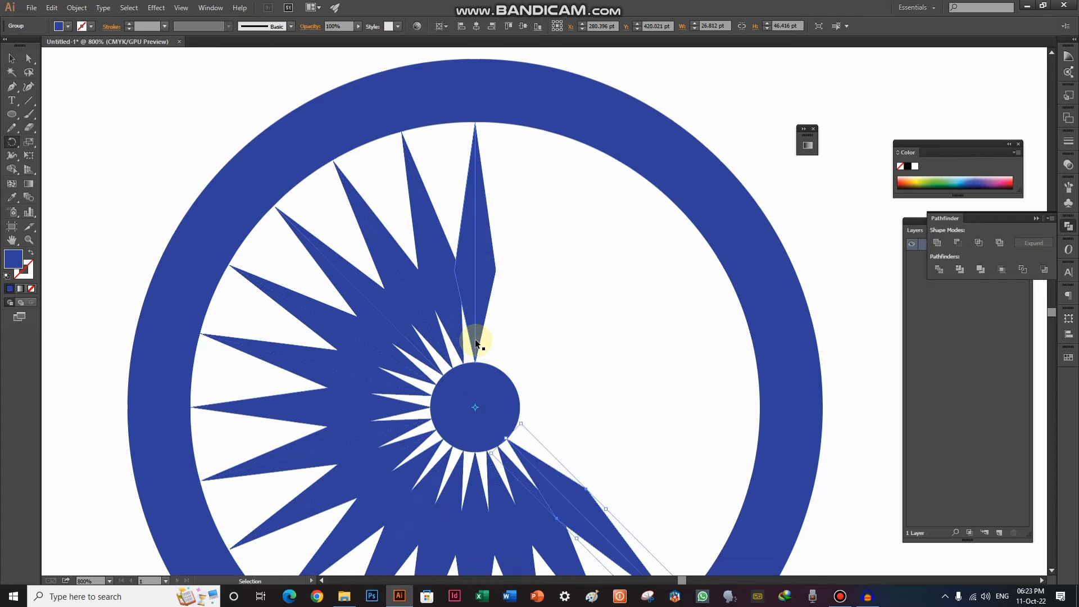
key("ctrl+d")
key("ctrl+d")
key("ctrl+d")
key("ctrl+d")
key("ctrl+d")
scroll(337, 204, "down", 1)
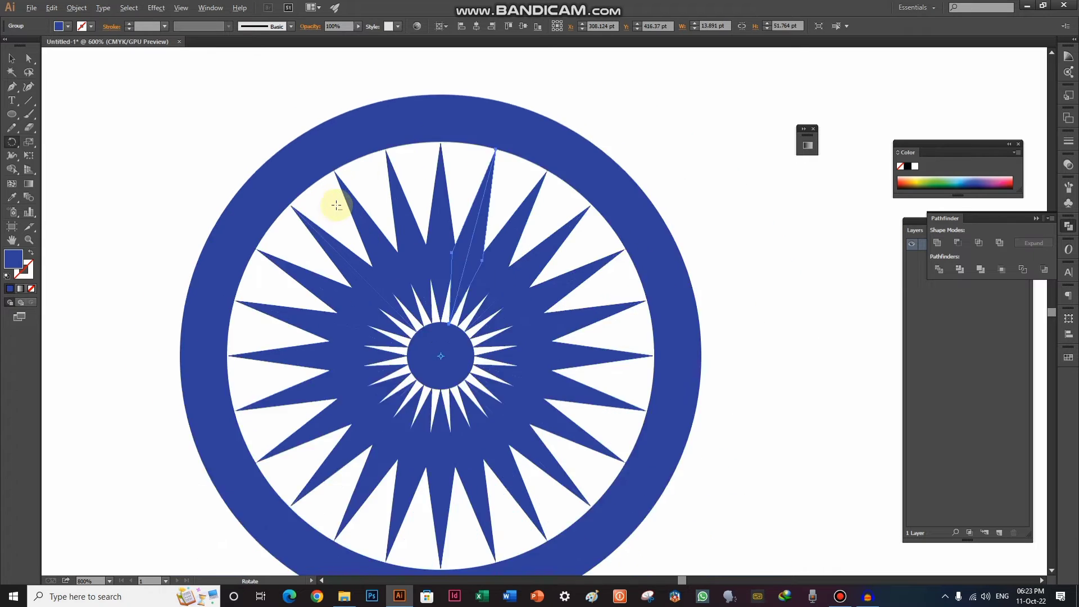
scroll(337, 205, "down", 2)
left_click(12, 57)
Deselect the wheel and remove the rotated spoke copies, leaving only the top spoke
left_click(81, 111)
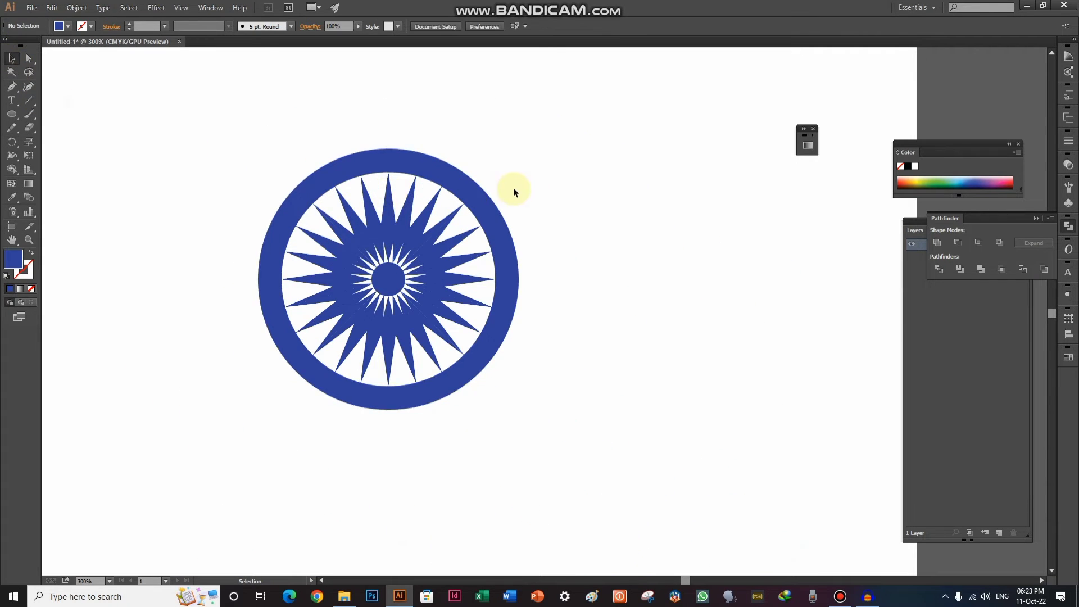
scroll(514, 188, "down", 1)
scroll(494, 175, "up", 2)
key("ctrl")
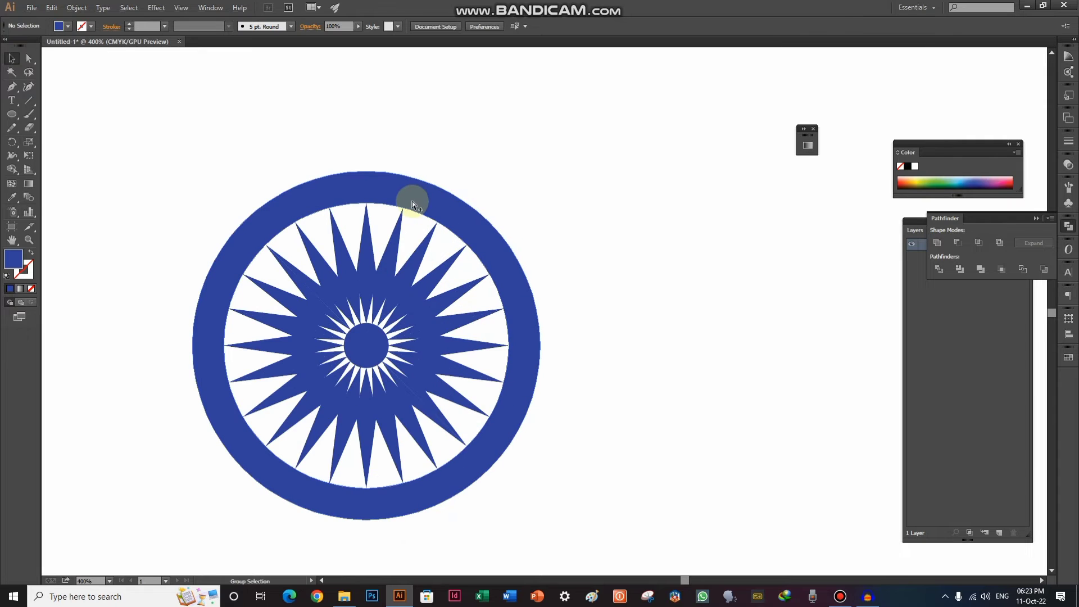
key("ctrl+z")
key("ctrl+z")
key("ctrl+z")
key("ctrl+z")
key("ctrl+z")
key("ctrl+z")
key("ctrl+z")
key("ctrl+z")
key("ctrl+z")
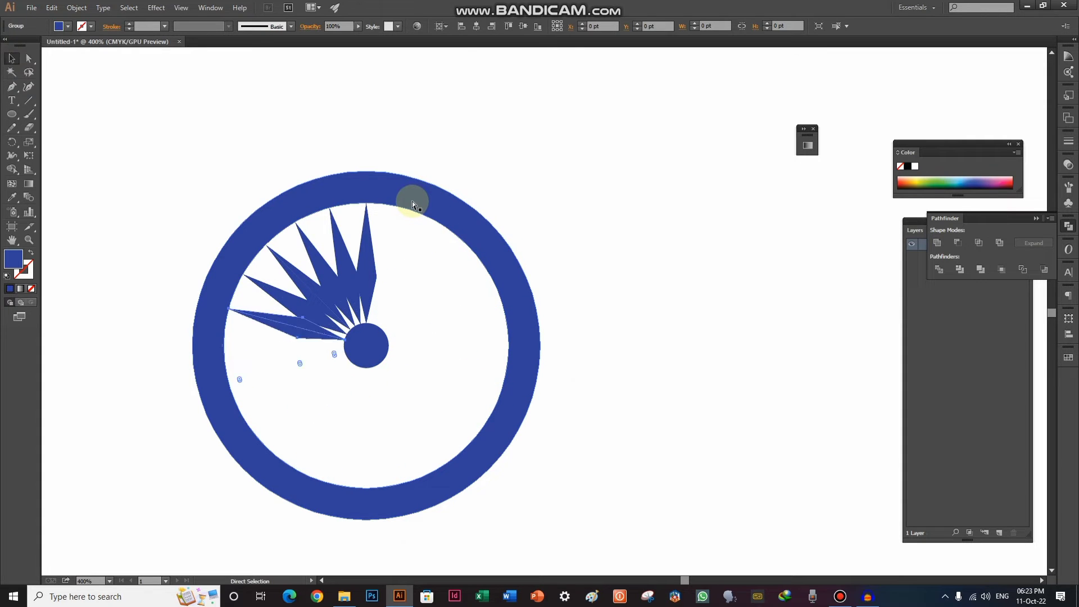
key("ctrl+z")
key("ctrl+z")
key("ctrl+z")
Narrow the remaining diamond spoke and re-centre it above the hub, reaching the rim
scroll(357, 261, "up", 3)
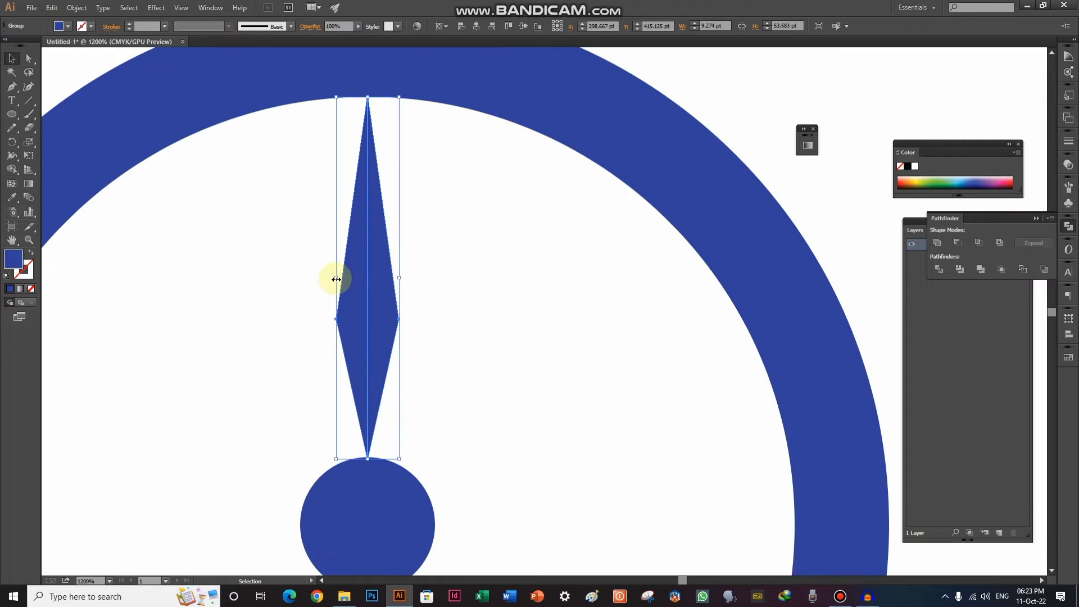
mouse_move(336, 279)
left_mouse_down()
mouse_move(370, 295)
mouse_move(494, 292)
mouse_move(374, 291)
left_mouse_up()
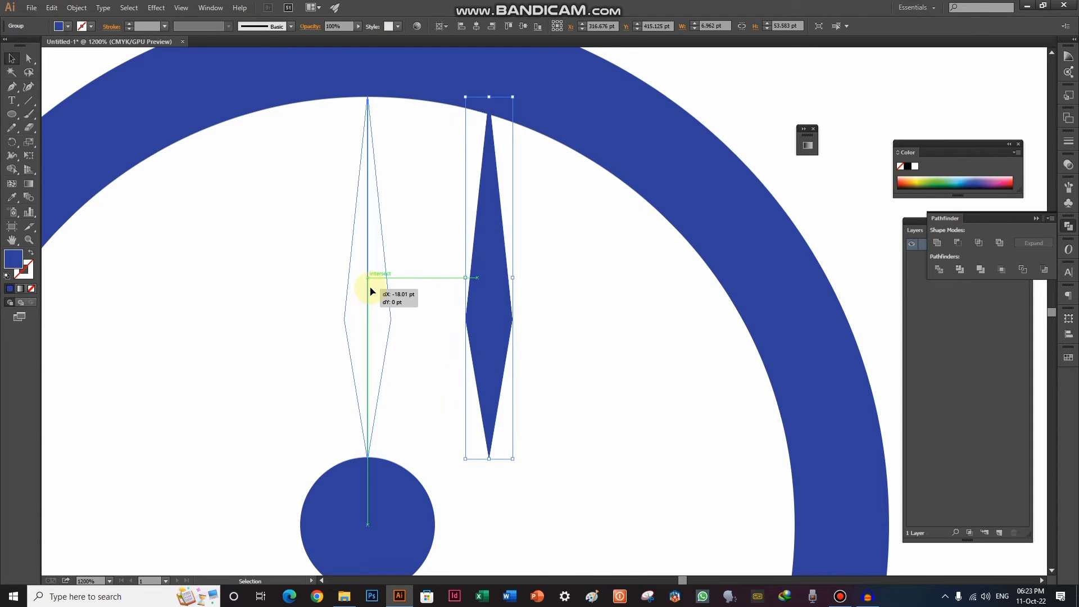
left_click_drag(371, 291, 373, 289)
left_click_drag(196, 149, 205, 129)
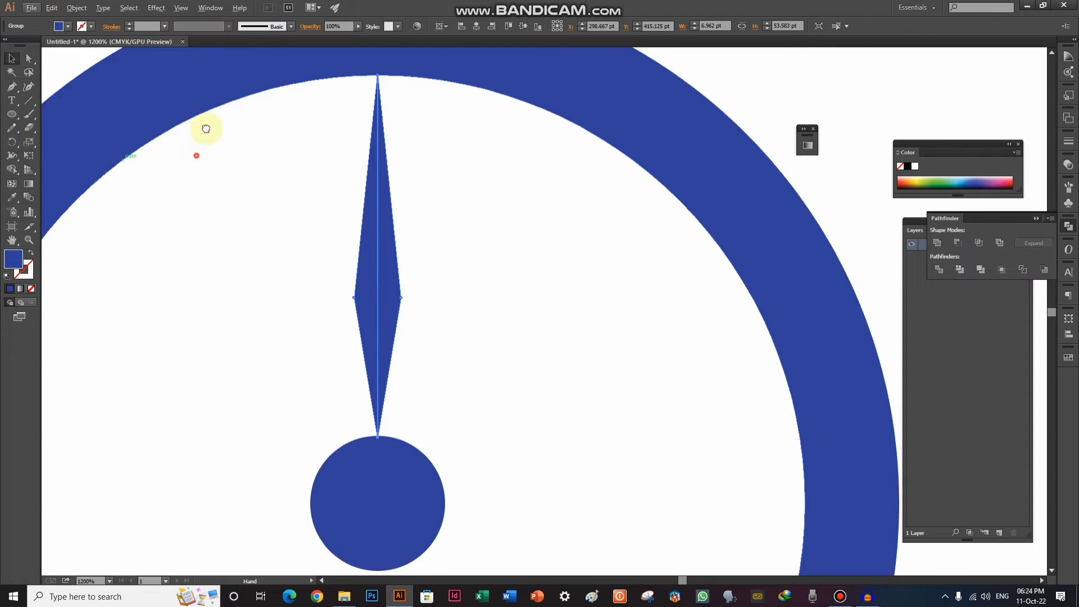
scroll(157, 155, "down", 1)
Rotate-copy the slim spoke 15° around the hub centre, repeating with Ctrl+D to refill the ring
left_click(12, 142)
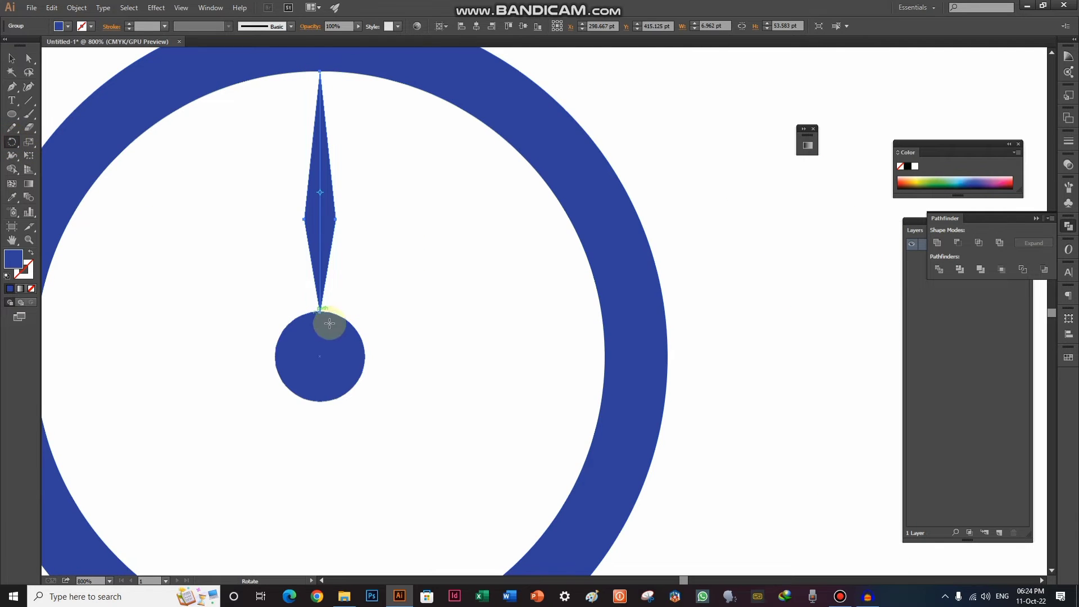
left_click(320, 357, "alt")
type("5")
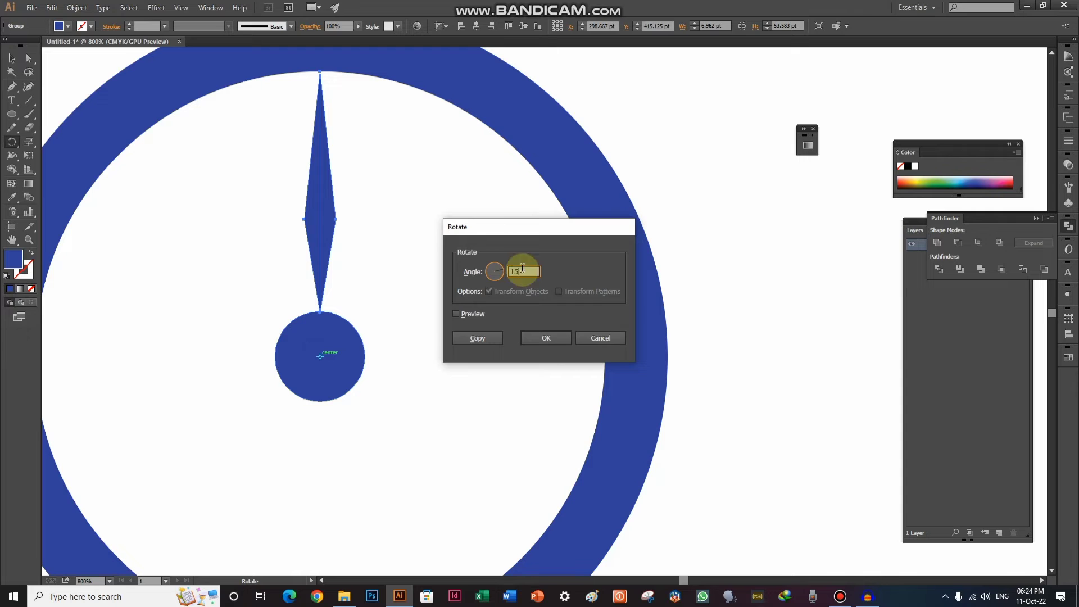
left_click(478, 337)
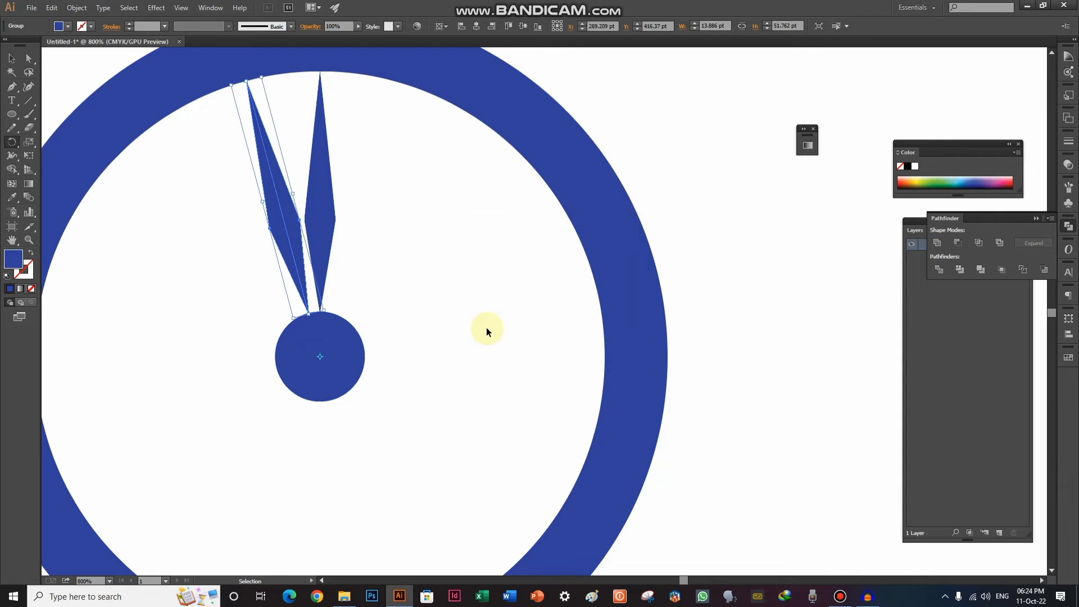
key("ctrl+d")
key("ctrl+d")
key("ctrl+d")
key("ctrl+d")
key("ctrl+d")
key("ctrl+d")
key("ctrl+d")
key("ctrl+d")
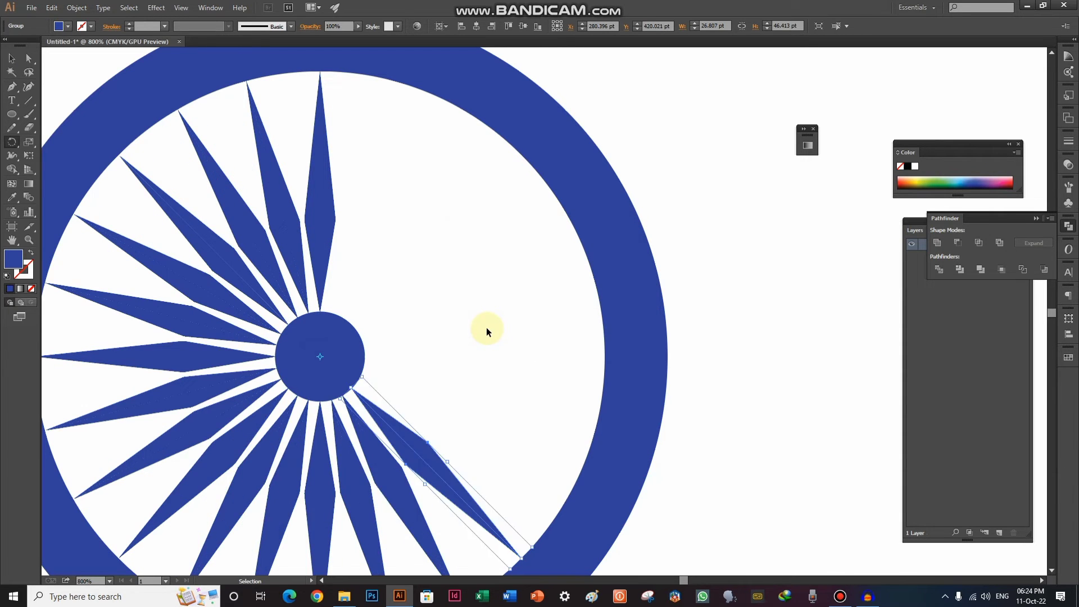
key("ctrl+d")
key("ctrl+d")
key("ctrl+d")
left_click_drag(339, 186, 338, 295)
mouse_move(11, 114)
left_mouse_down()
mouse_move(58, 128)
mouse_move(61, 141)
left_mouse_up()
Draw a small 12.333 pt circle and lower it onto the ring's inner edge above the top spoke
scroll(284, 139, "up", 1)
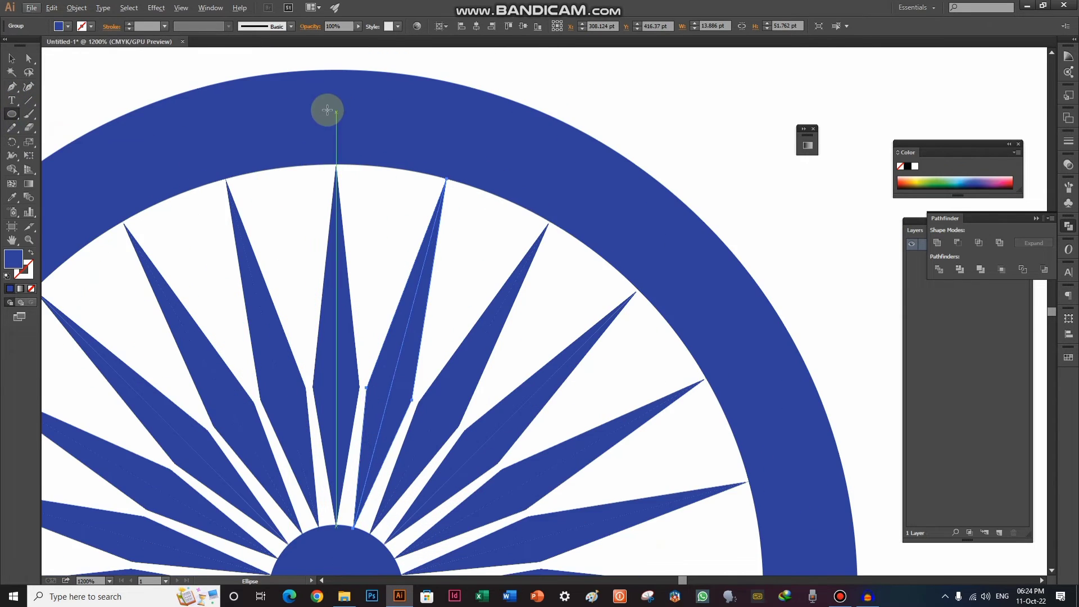
left_click_drag(335, 114, 365, 160)
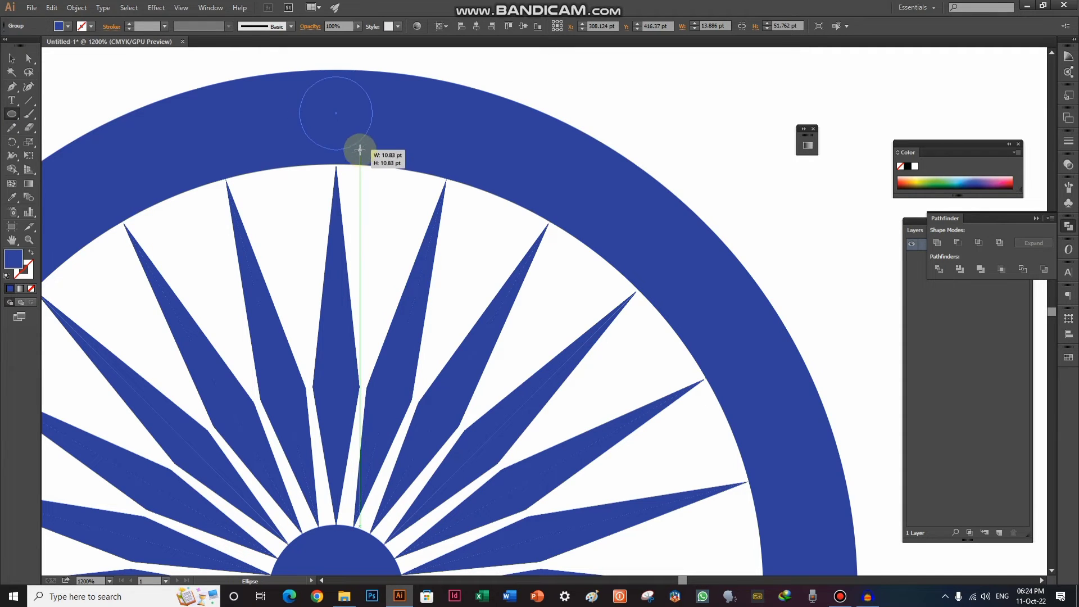
mouse_move(365, 160)
left_mouse_down()
mouse_move(329, 153)
mouse_move(329, 168)
left_mouse_up()
left_click(11, 58)
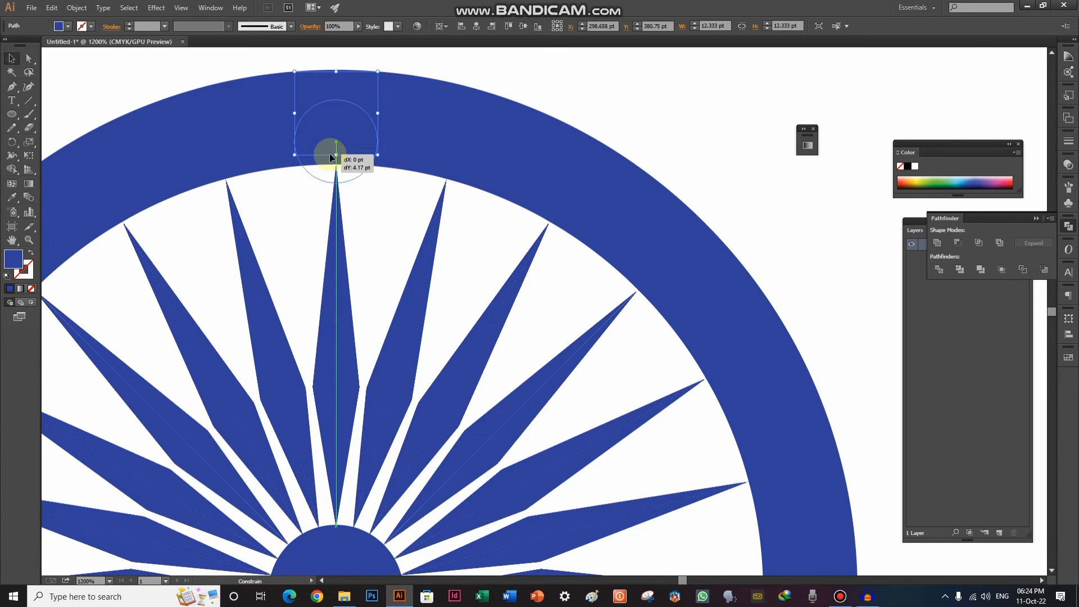
left_click_drag(329, 168, 330, 157)
scroll(339, 150, "down", 1)
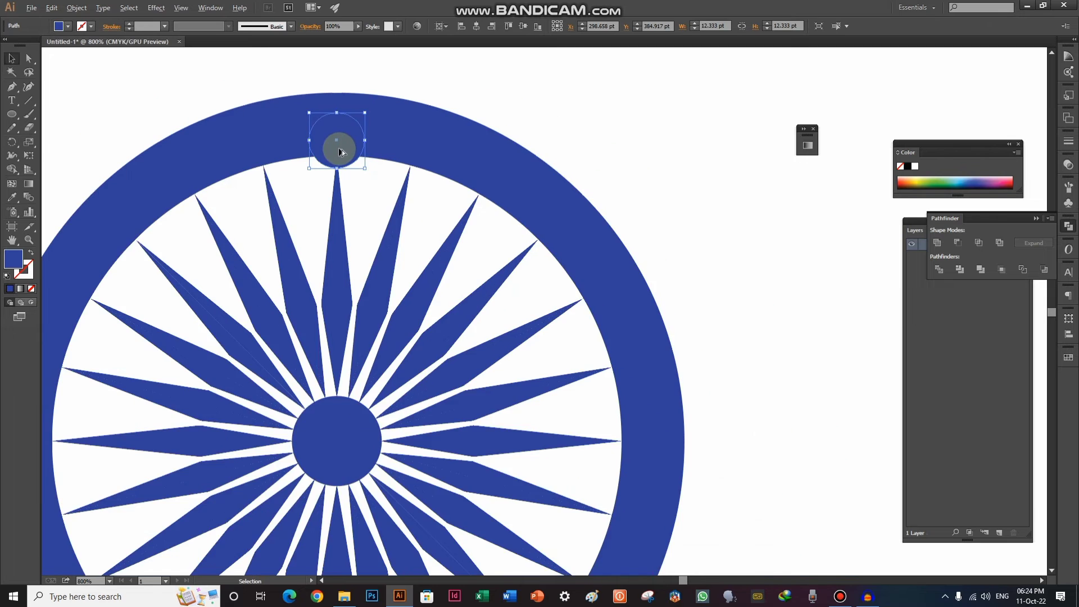
scroll(337, 151, "up", 1)
left_click(12, 142)
scroll(337, 208, "down", 2)
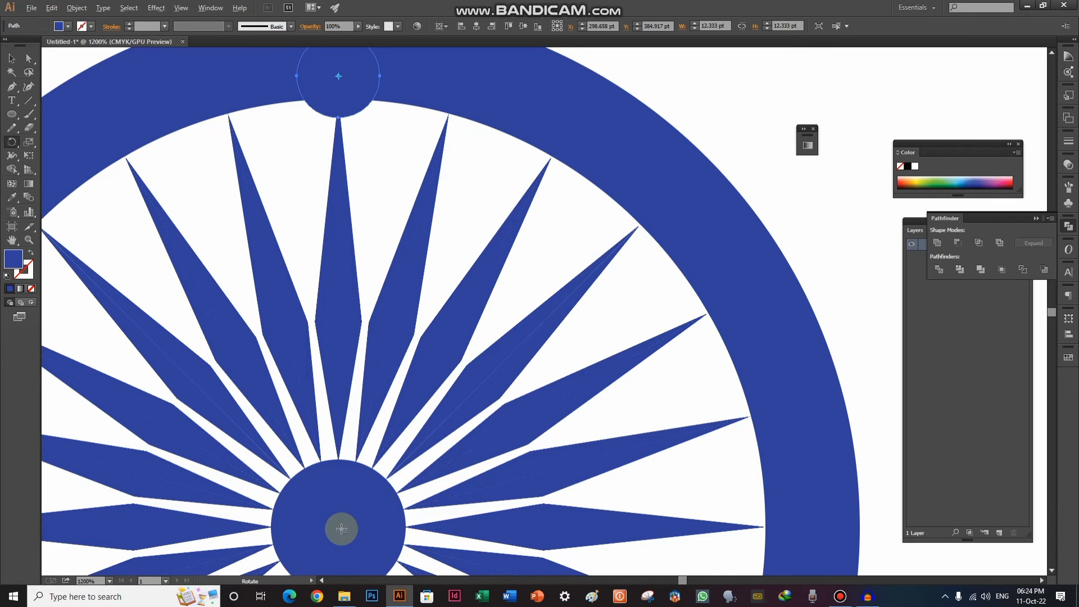
Rotate the small rim circle 7.5° around the hub centre so it sits between spokes
left_click(340, 524, "alt")
type("7.5")
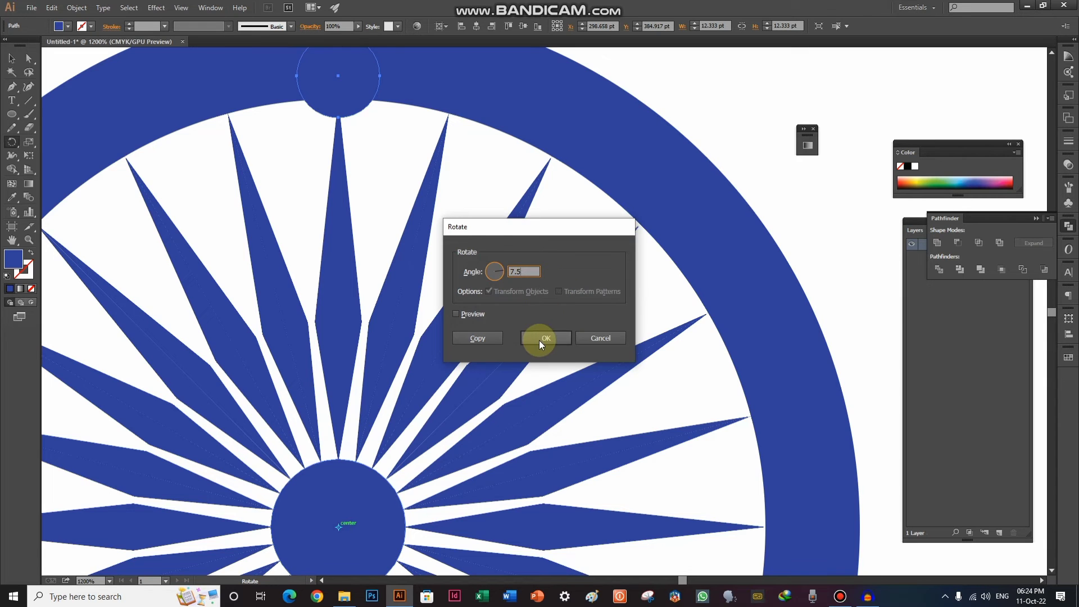
left_click(539, 339)
left_click_drag(481, 244, 517, 158)
scroll(514, 166, "down", 1)
scroll(518, 179, "down", 1)
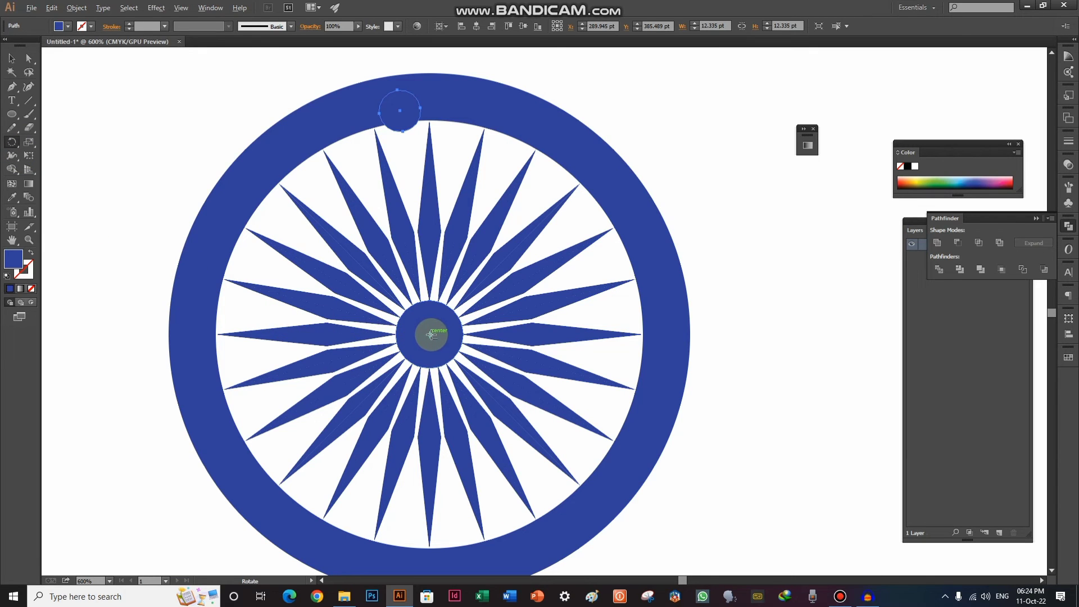
Copy the rim circle around the hub in 15° steps, repeating with Ctrl+D
left_click(430, 335, "alt")
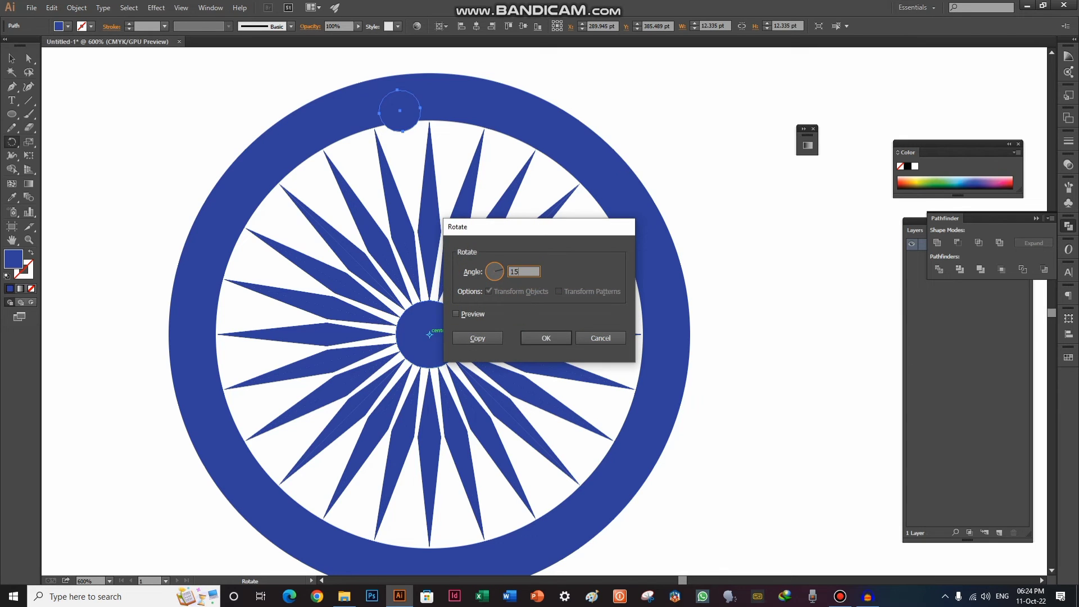
left_click(476, 336)
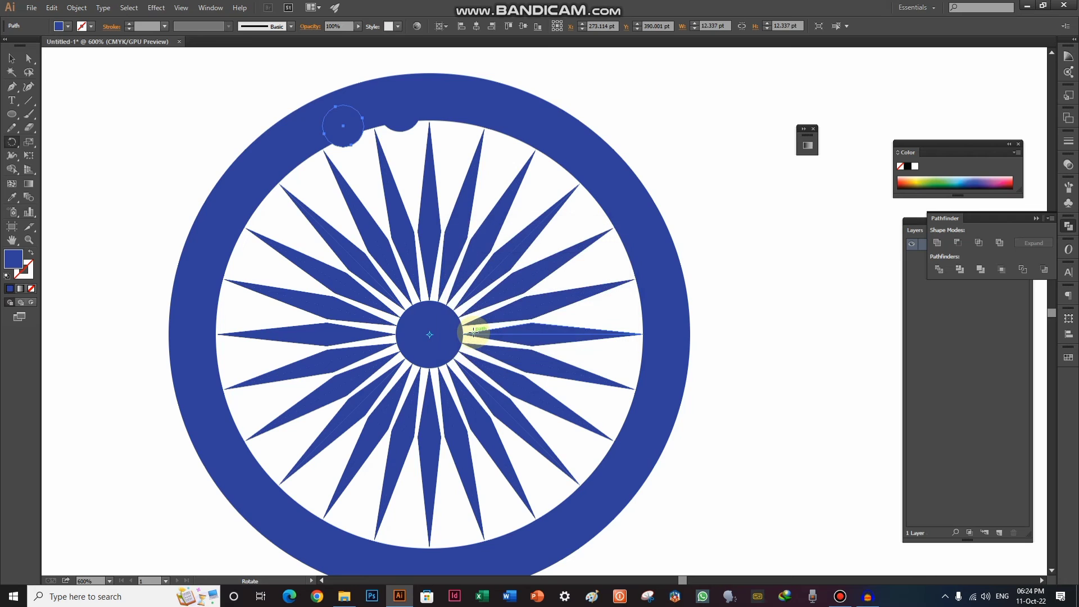
key("ctrl+d")
key("ctrl+d")
key("ctrl+d")
key("ctrl+d")
key("ctrl+d")
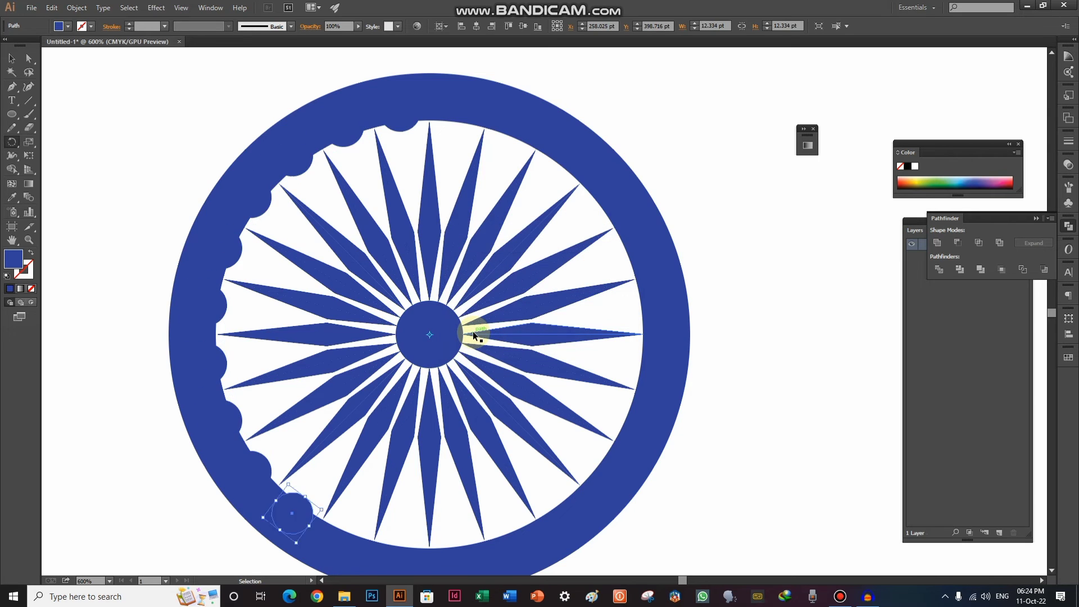
key("ctrl+d")
key("ctrl+d")
key("ctrl+d")
key("ctrl+d")
key("ctrl+d")
key("ctrl+d")
key("ctrl+d")
key("ctrl+d")
key("ctrl+d")
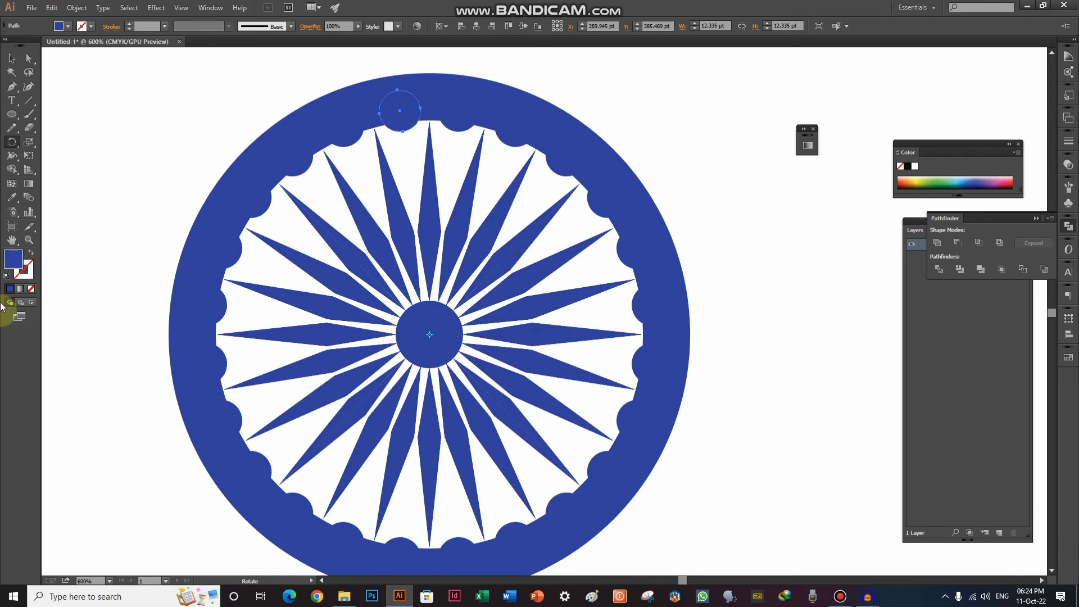
Group the wheel parts, shrink the wheel to 54.667 pt, and move it into the white band
left_click(11, 58)
left_click(94, 85)
scroll(281, 124, "down", 3)
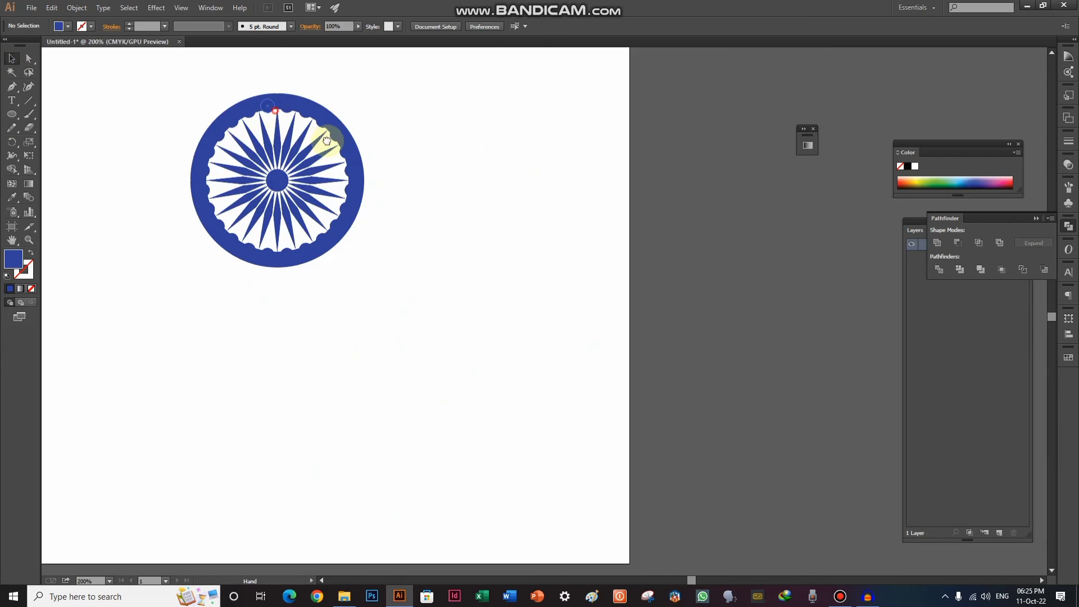
scroll(391, 149, "down", 1)
scroll(453, 181, "up", 1)
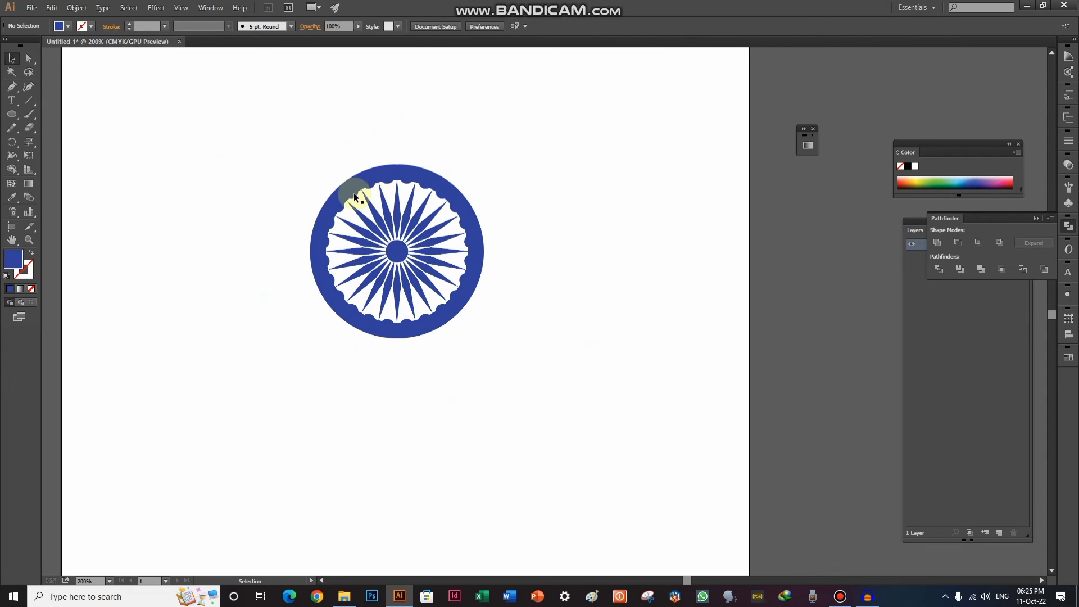
left_click_drag(217, 142, 612, 401)
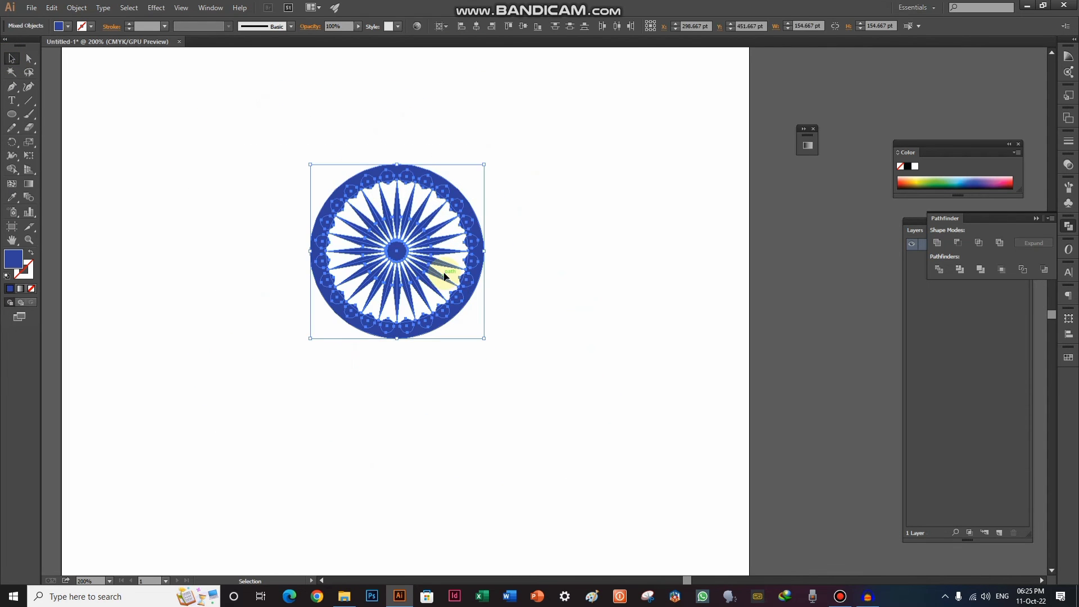
key("ctrl+g")
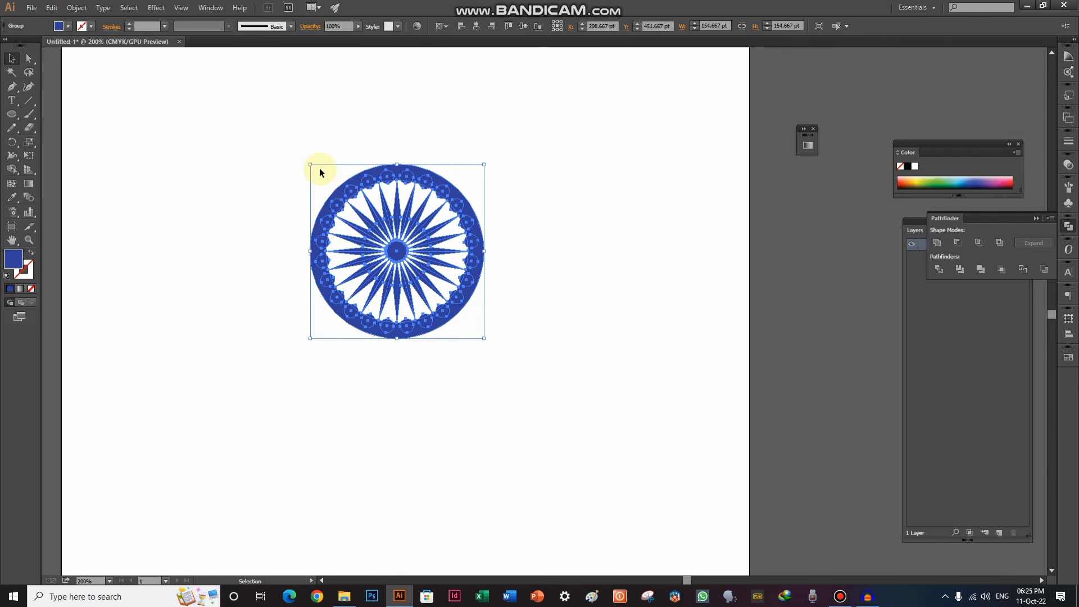
mouse_move(311, 164)
left_mouse_down()
mouse_move(351, 301)
mouse_move(325, 480)
left_mouse_up()
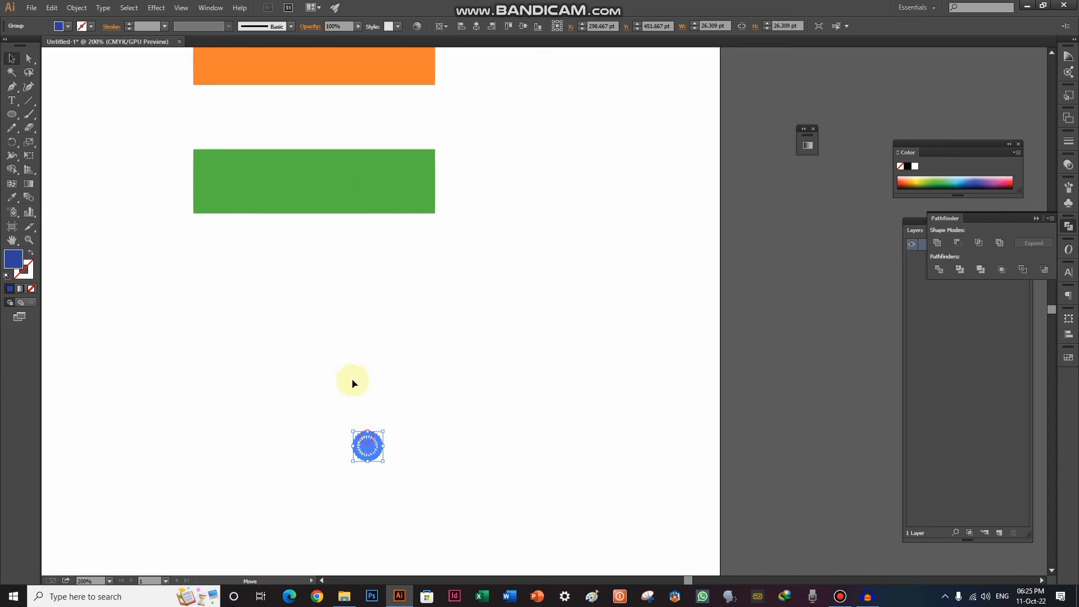
mouse_move(366, 438)
left_mouse_down()
mouse_move(311, 119)
mouse_move(342, 156)
left_mouse_up()
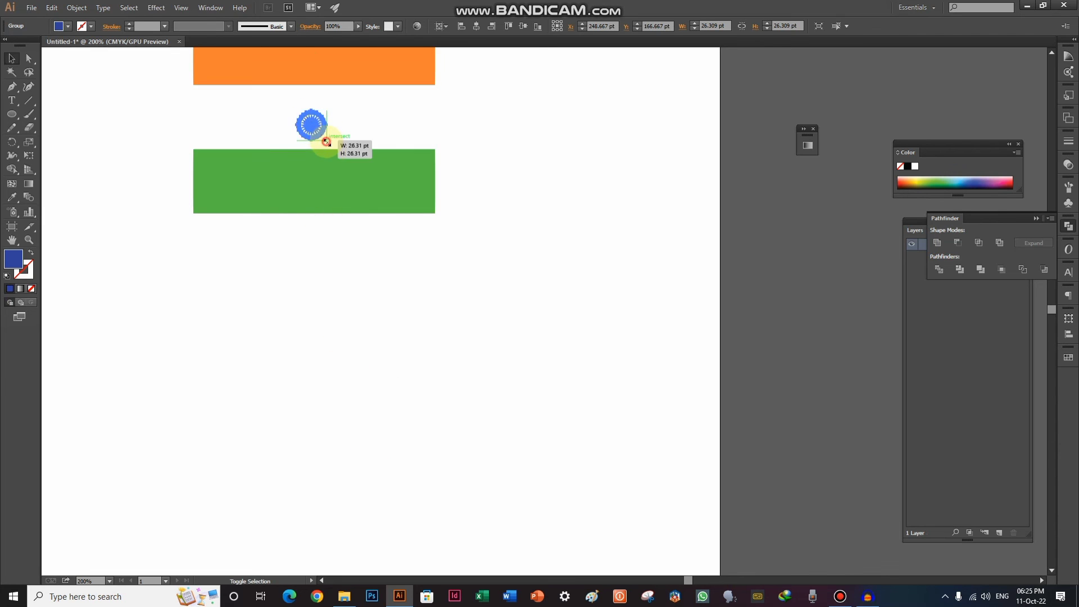
Group the whole flag and centre it horizontally and vertically on the artboard
scroll(333, 122, "up", 1)
scroll(386, 197, "up", 2)
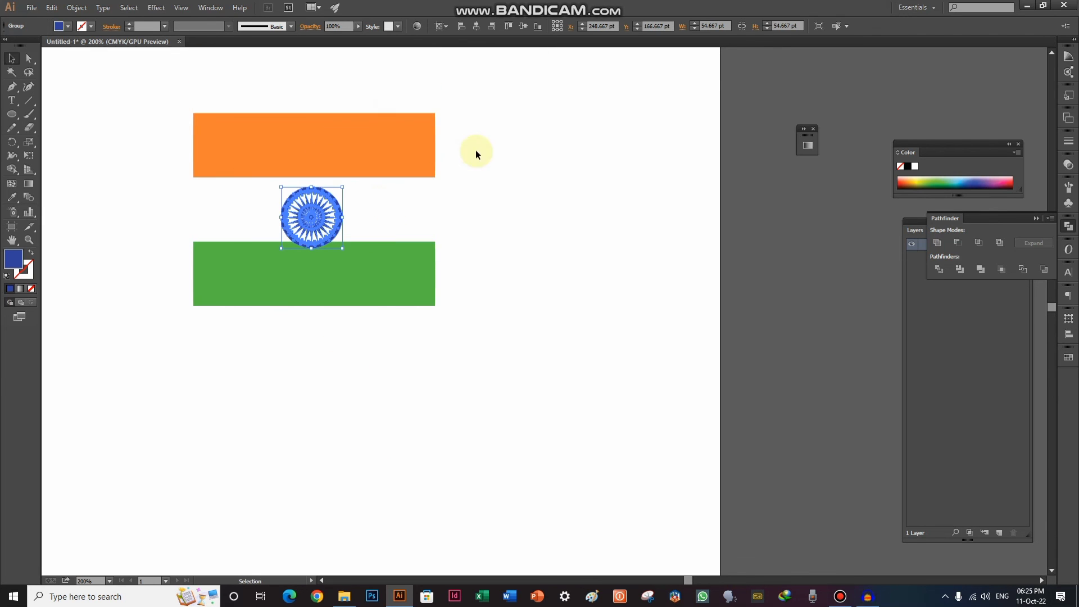
key("ctrl+a")
right_click(418, 228)
left_click(451, 279)
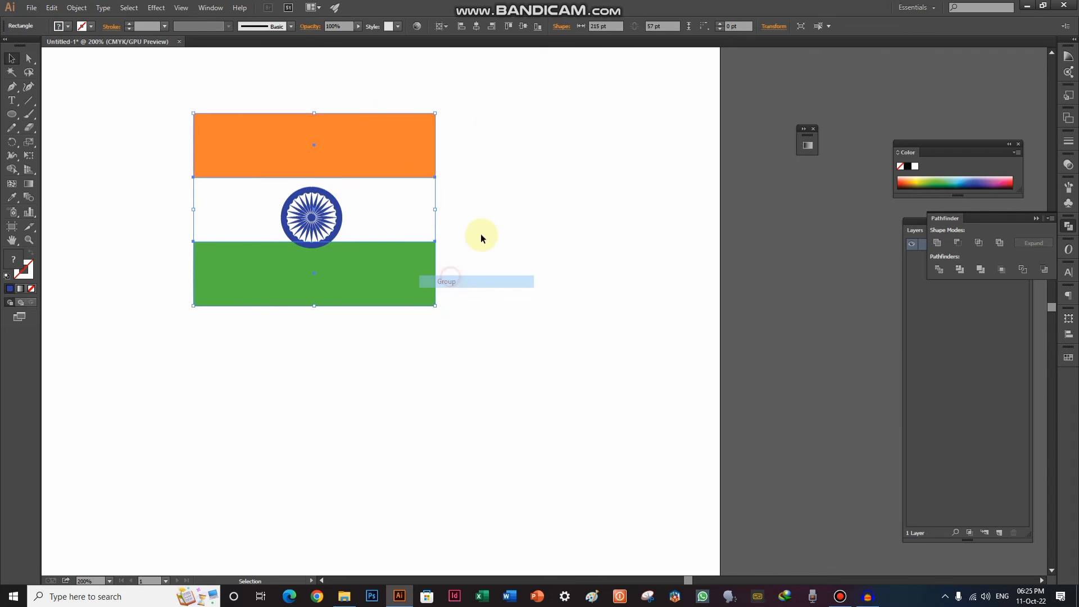
left_click(312, 219)
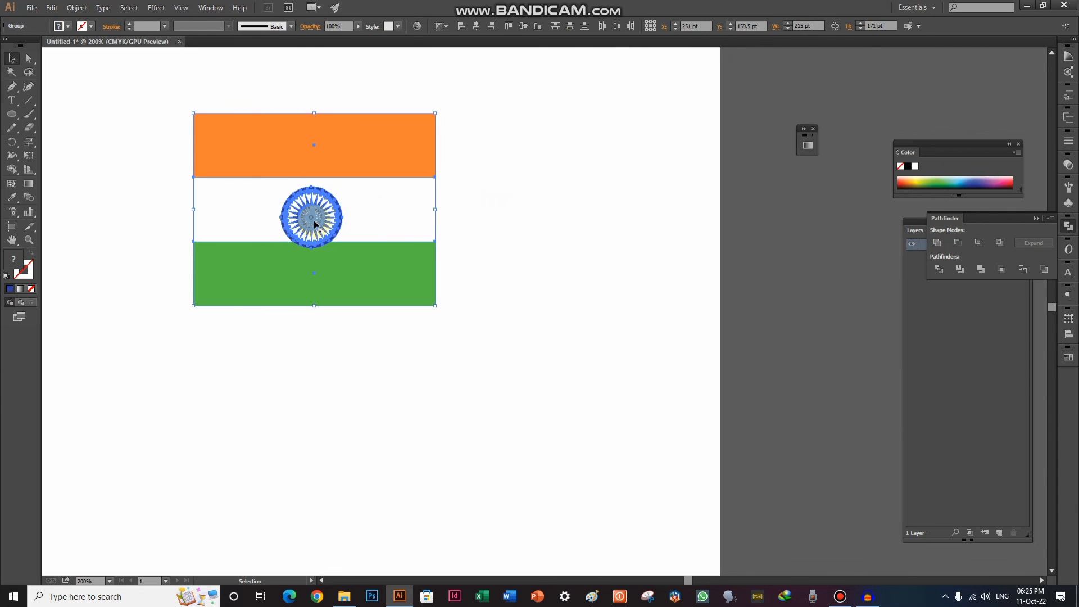
left_click(312, 216)
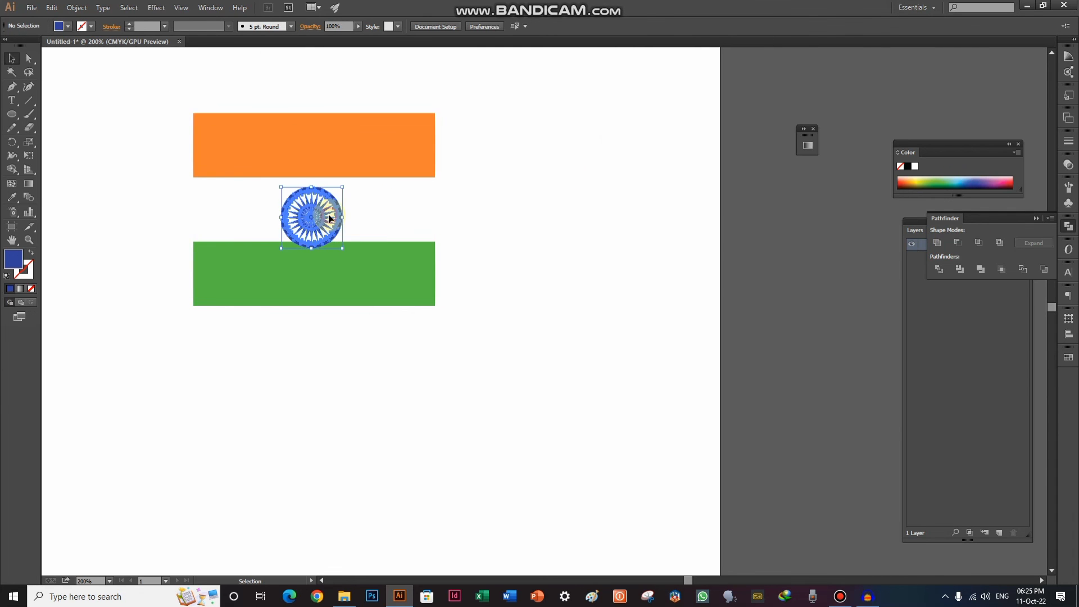
left_click(345, 160)
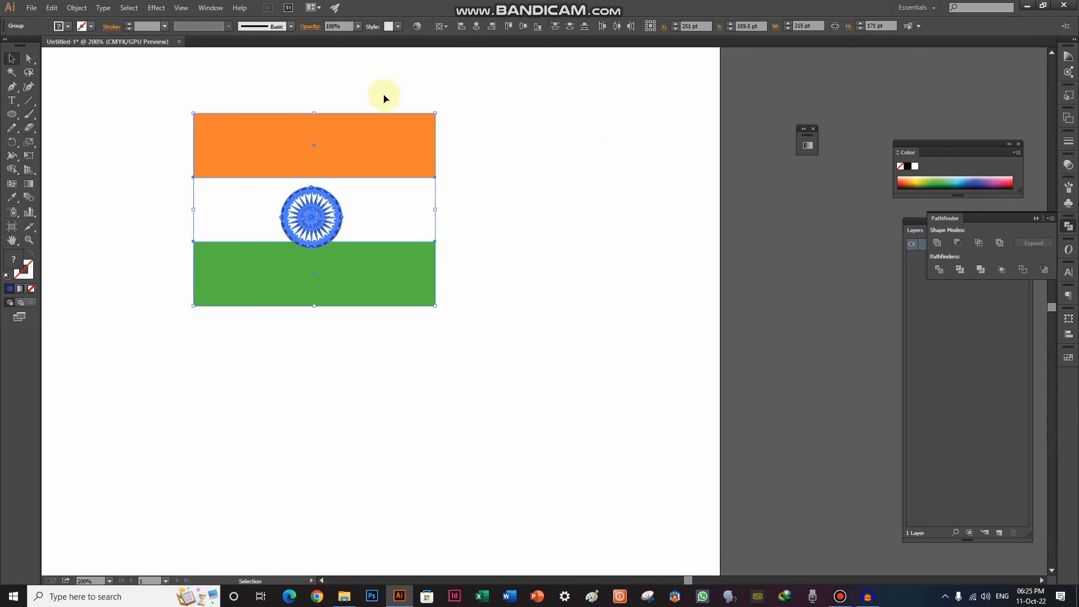
left_click(481, 28)
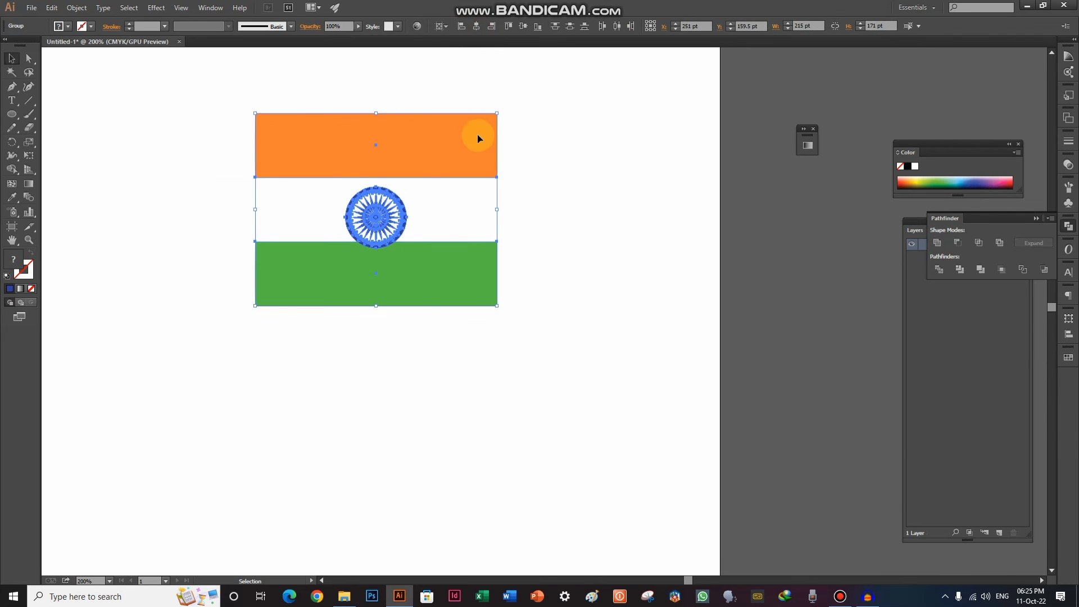
left_click(523, 27)
scroll(483, 236, "down", 1)
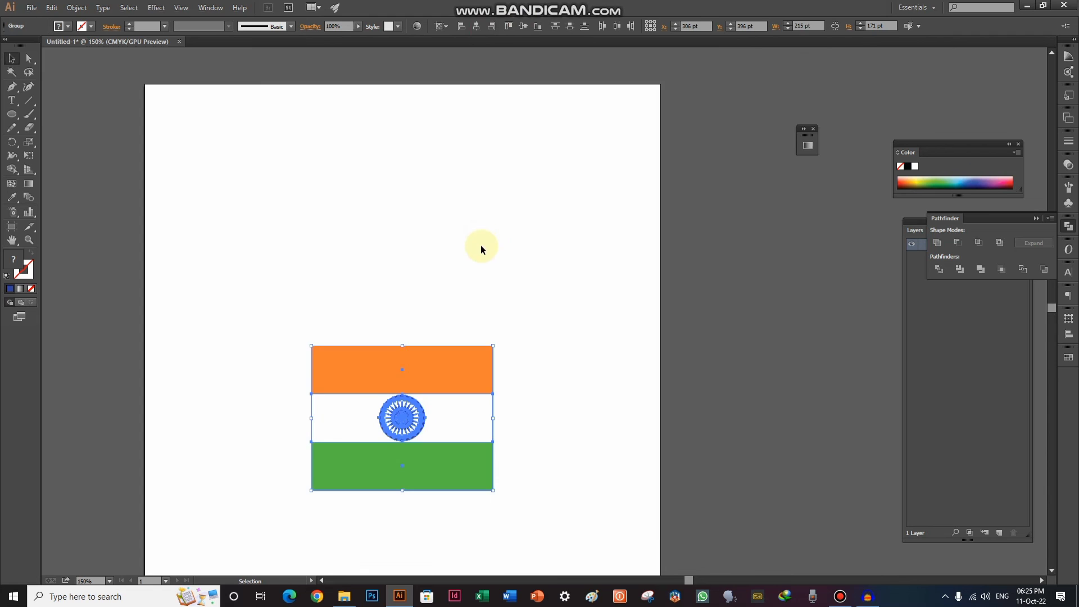
scroll(523, 241, "down", 3)
left_click(539, 260)
scroll(540, 261, "up", 1)
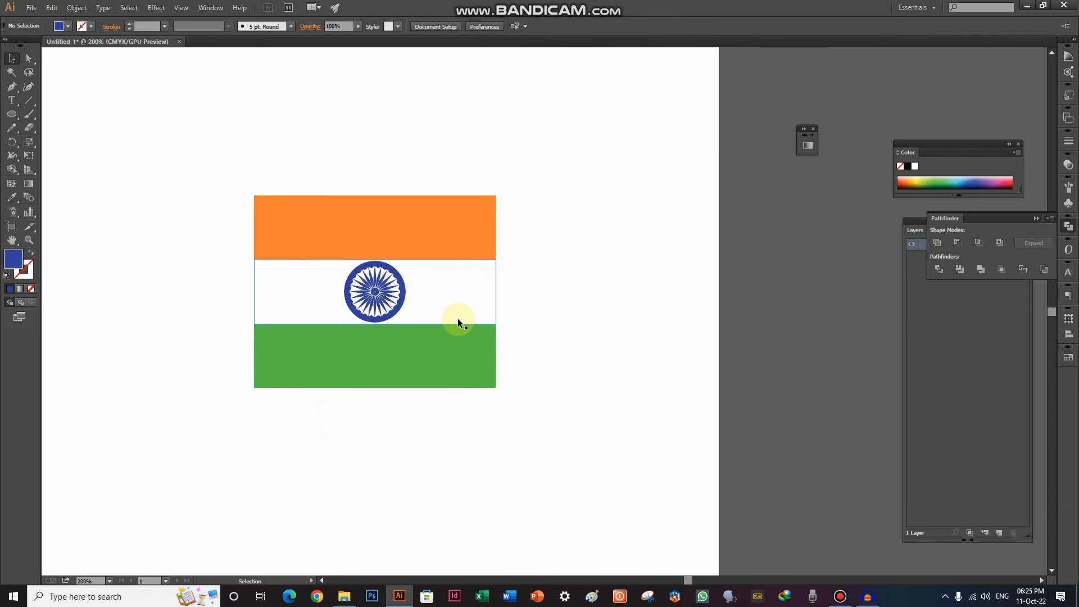
scroll(458, 318, "up", 2)
scroll(403, 311, "down", 3)
left_click_drag(517, 301, 521, 256)
scroll(343, 211, "up", 1)
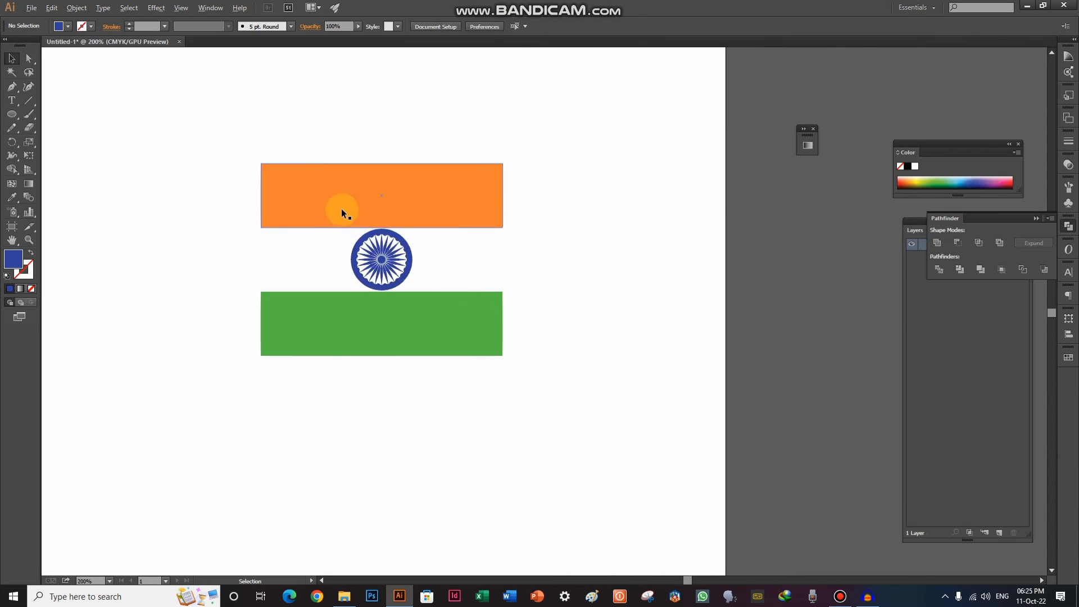
scroll(343, 213, "up", 2)
scroll(342, 214, "down", 3)
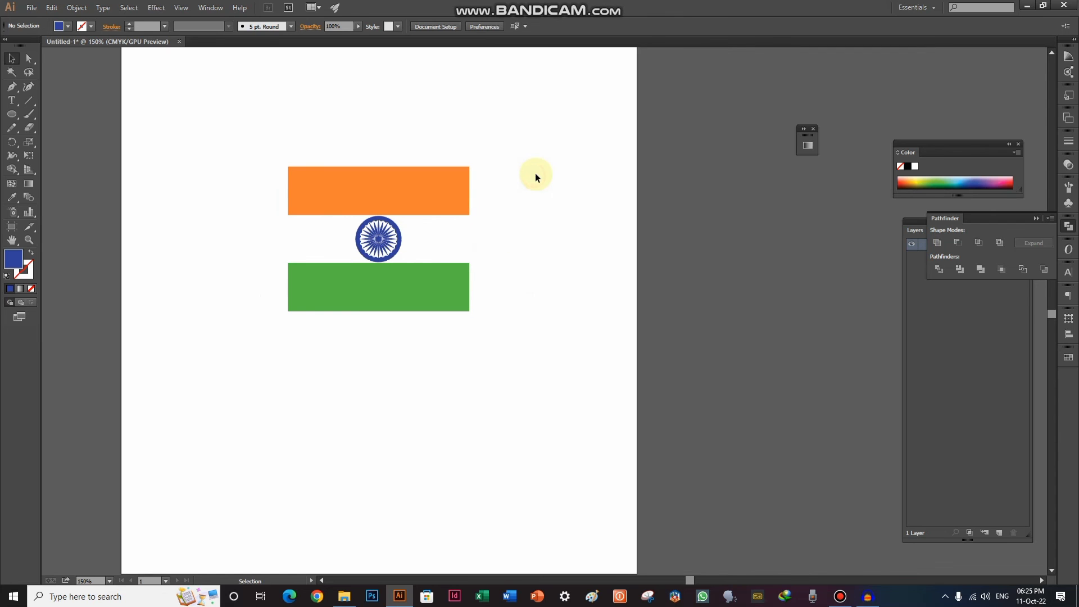
scroll(400, 225, "up", 2)
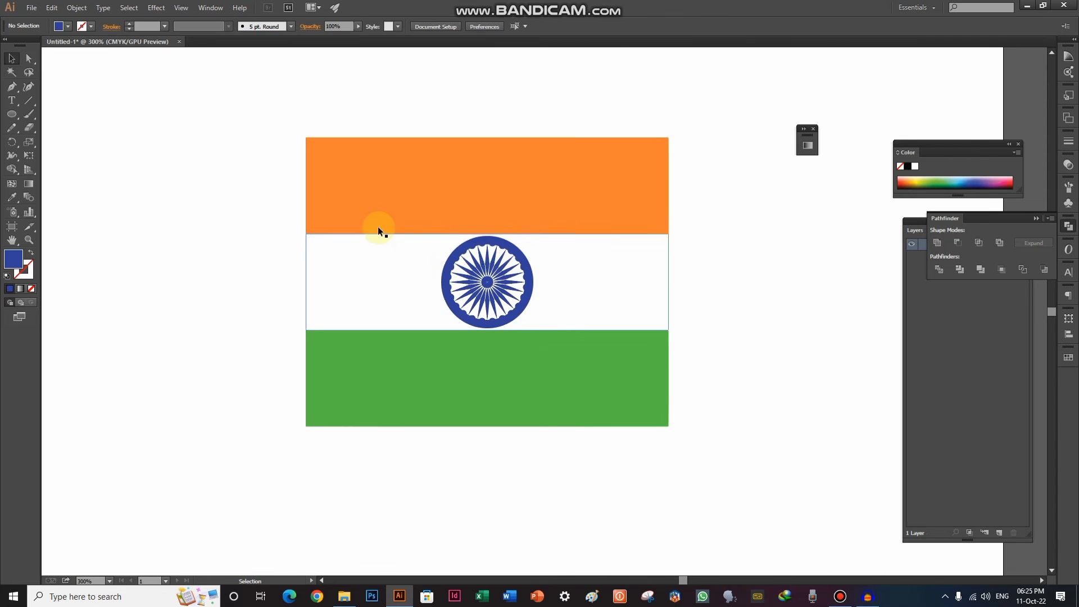
scroll(562, 245, "down", 3)
scroll(487, 164, "up", 1)
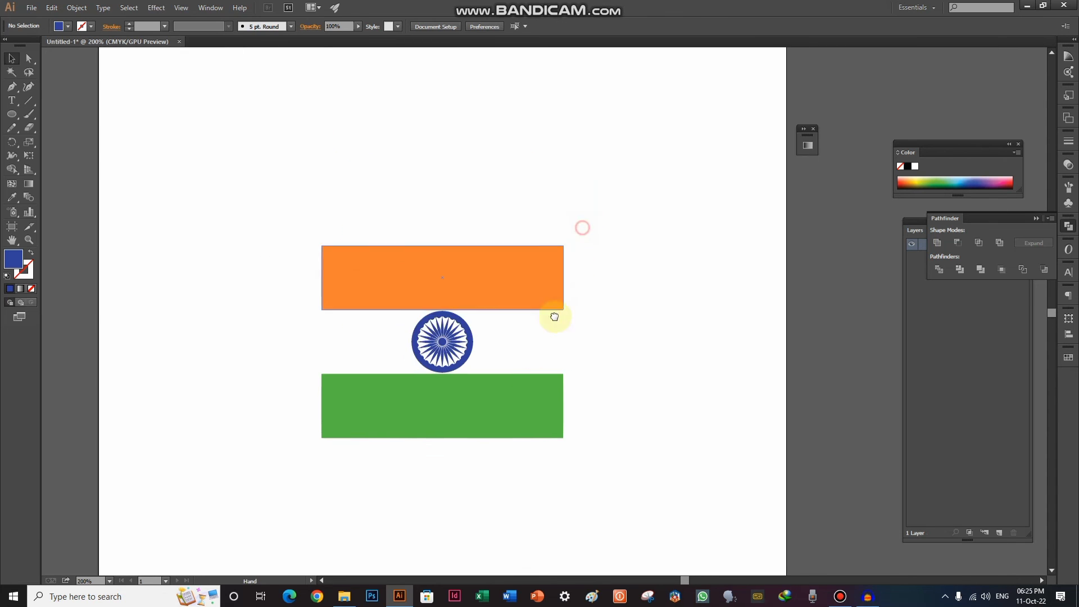
scroll(607, 219, "down", 1)
scroll(586, 190, "down", 1)
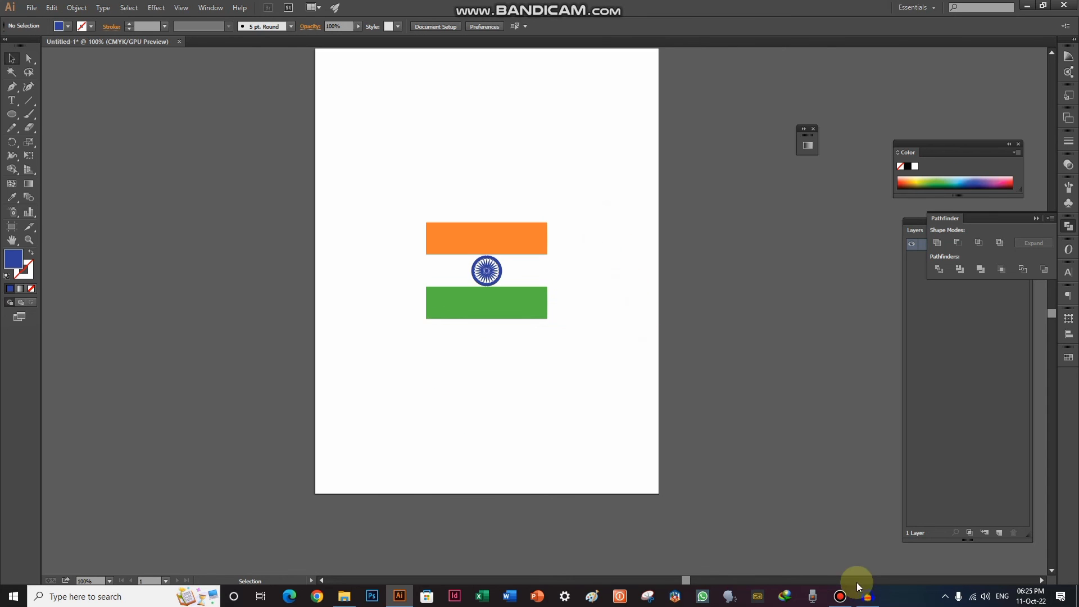